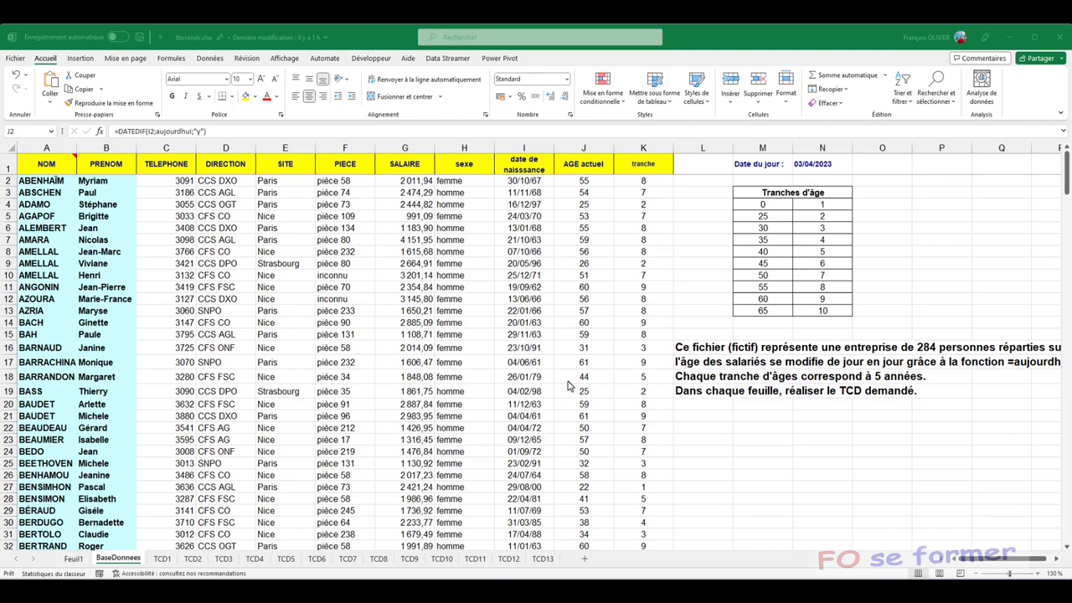
Check the installed Excel version and update channel in the account information, and return to the workbook
{"action": "left_click", "coordinate": [15, 59]}
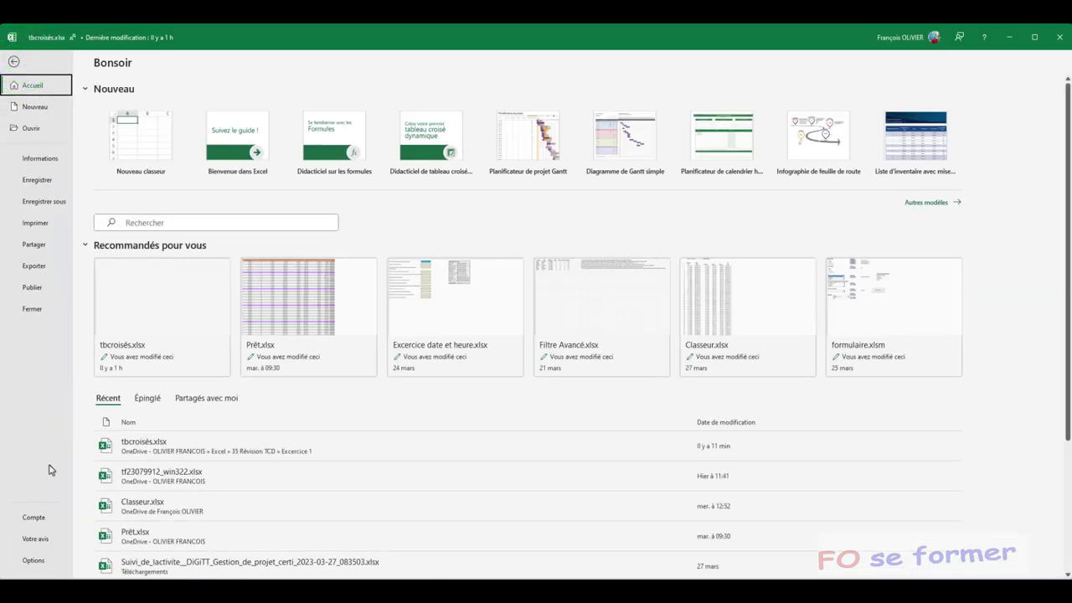
{"action": "left_click", "coordinate": [38, 517]}
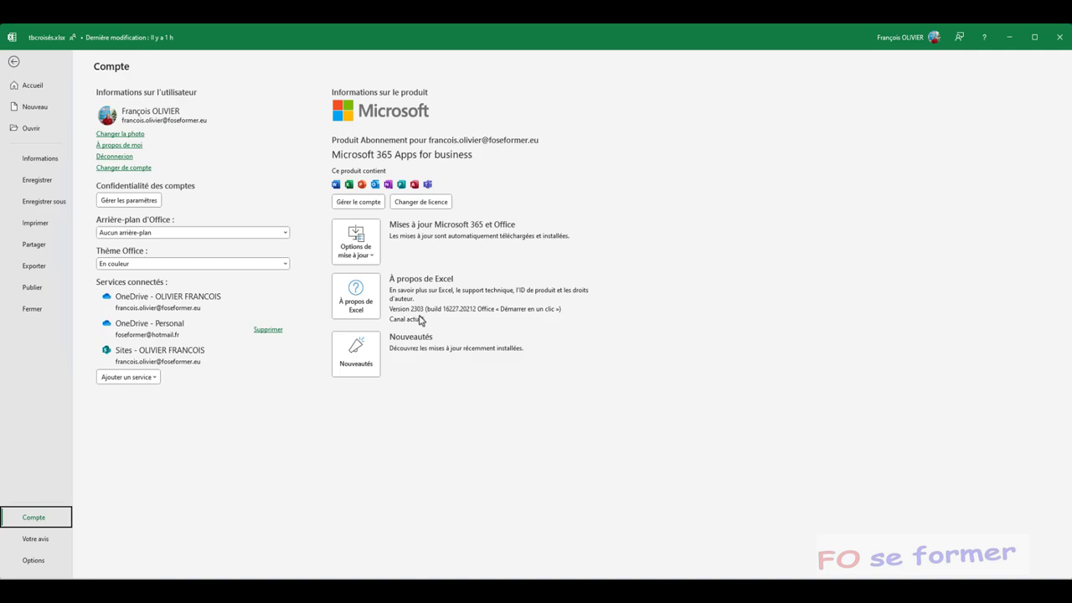
{"action": "left_click", "coordinate": [14, 62]}
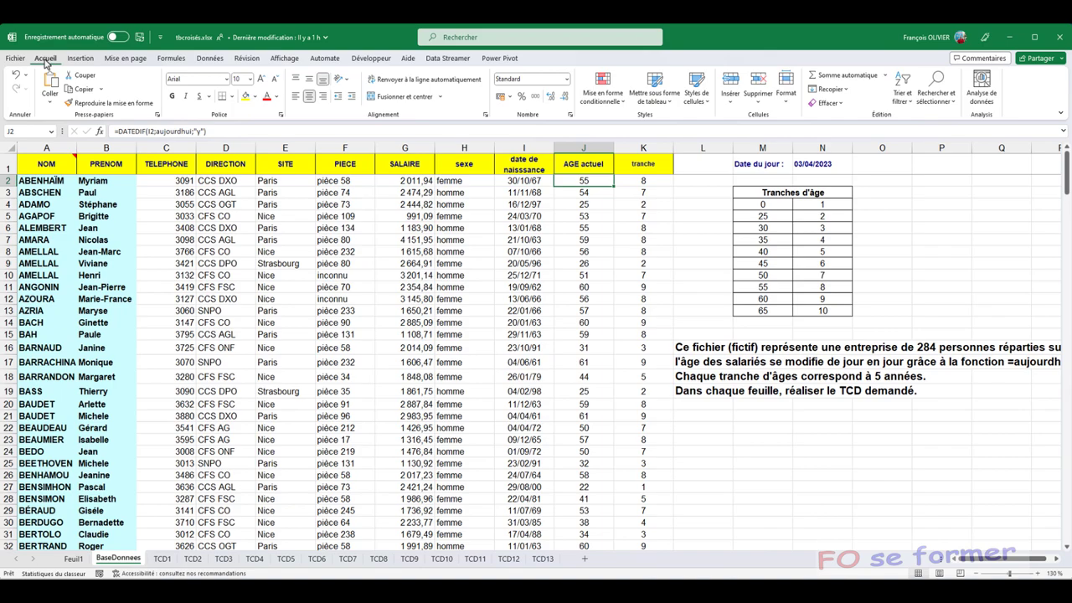
Look up the TRIERPAR function in the lookup and reference function library and read its description
{"action": "left_click", "coordinate": [171, 60]}
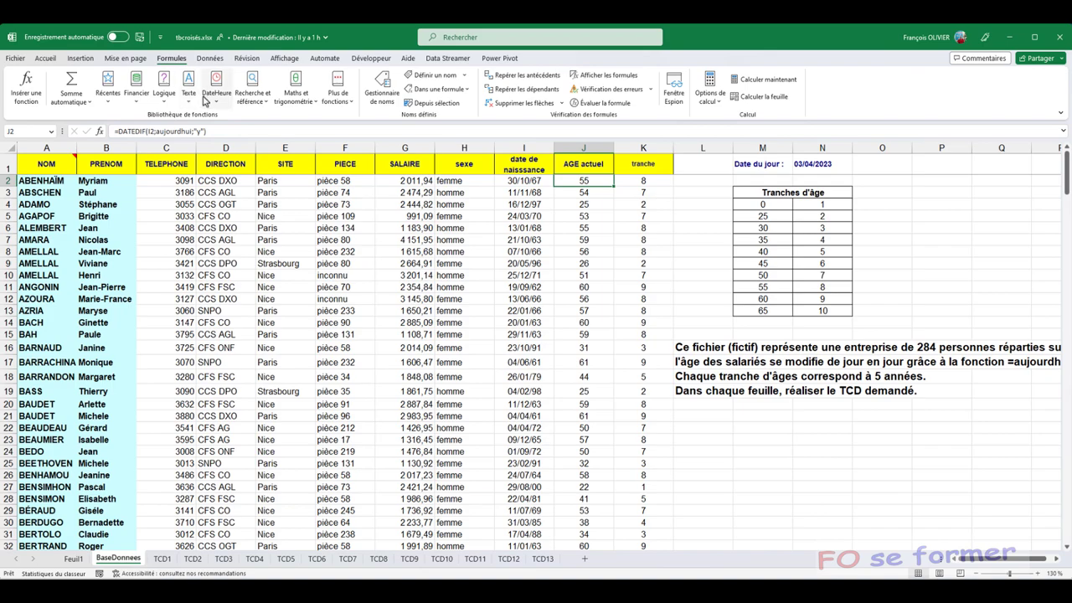
{"action": "left_click", "coordinate": [250, 107]}
{"action": "scroll", "coordinate": [299, 251], "scroll_direction": "down", "scroll_amount": 3}
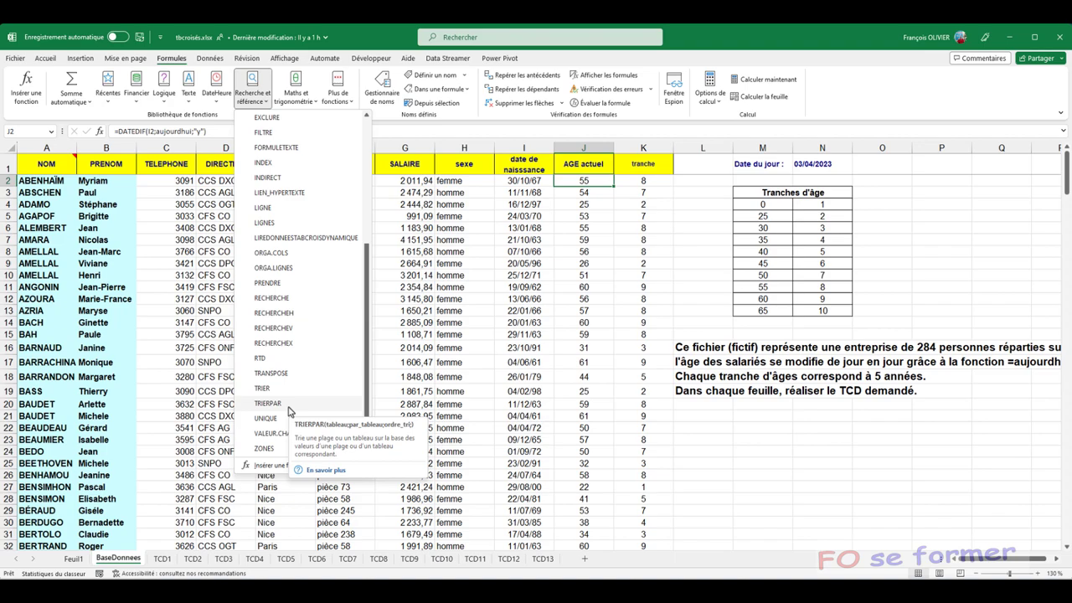
{"action": "left_click", "coordinate": [195, 310]}
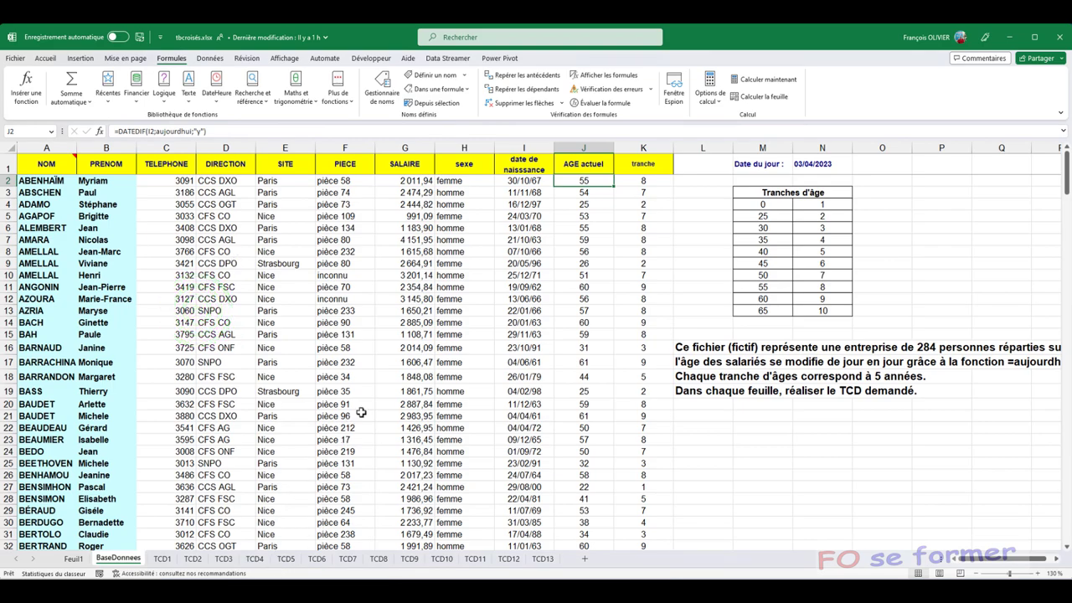
Copy the header row A1:K1 from the BaseDonnees sheet to cell A1 of Feuil1
{"action": "left_click", "coordinate": [76, 559]}
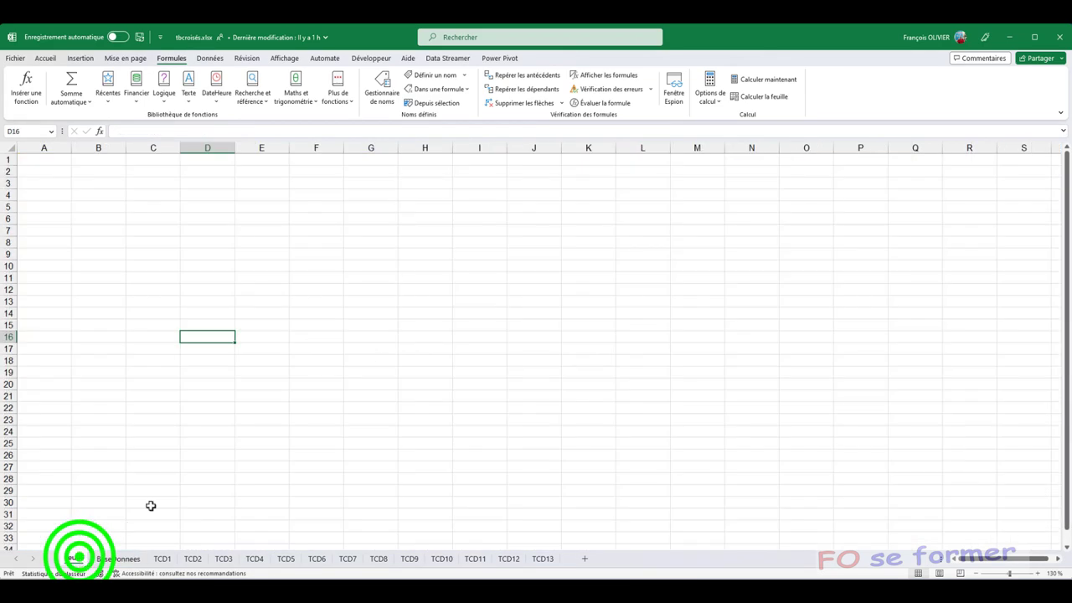
{"action": "left_click", "coordinate": [118, 559]}
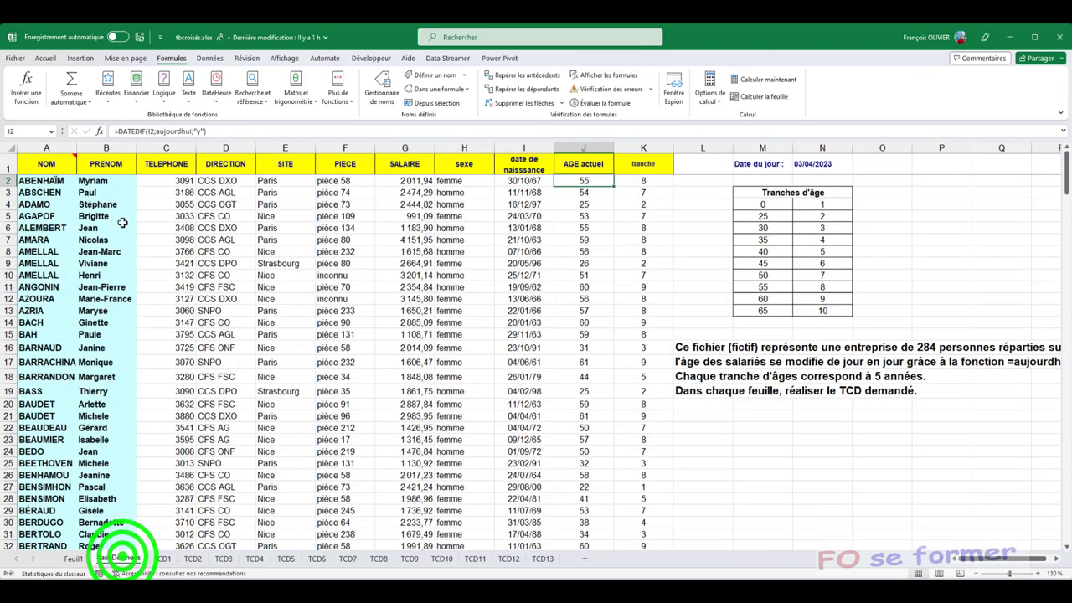
{"action": "left_click", "coordinate": [49, 170]}
{"action": "left_click_drag", "start_coordinate": [48, 170], "coordinate": [624, 171]}
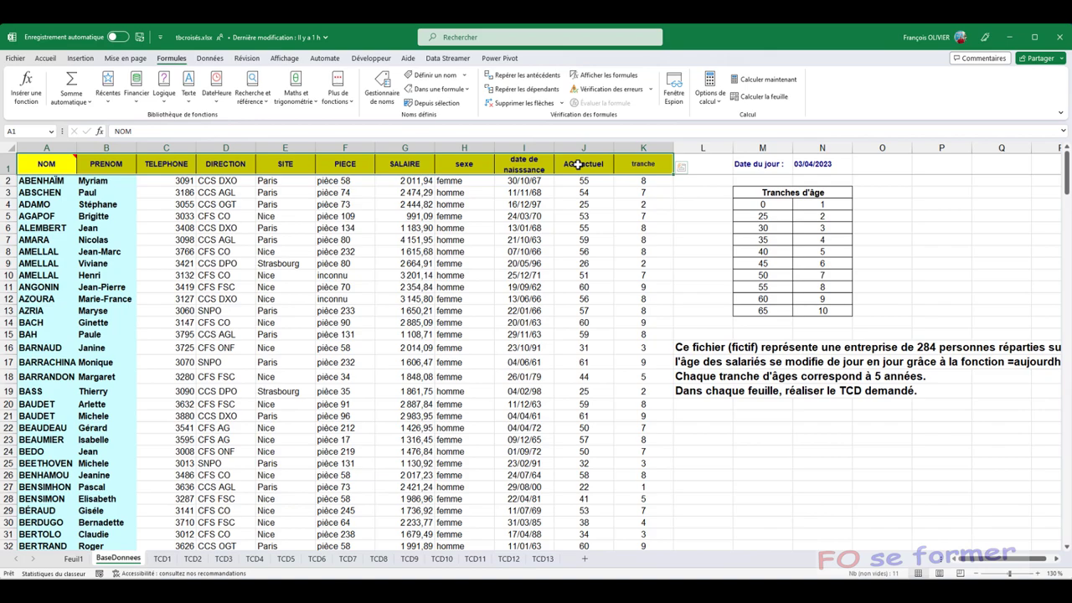
{"action": "key", "text": "ctrl+c"}
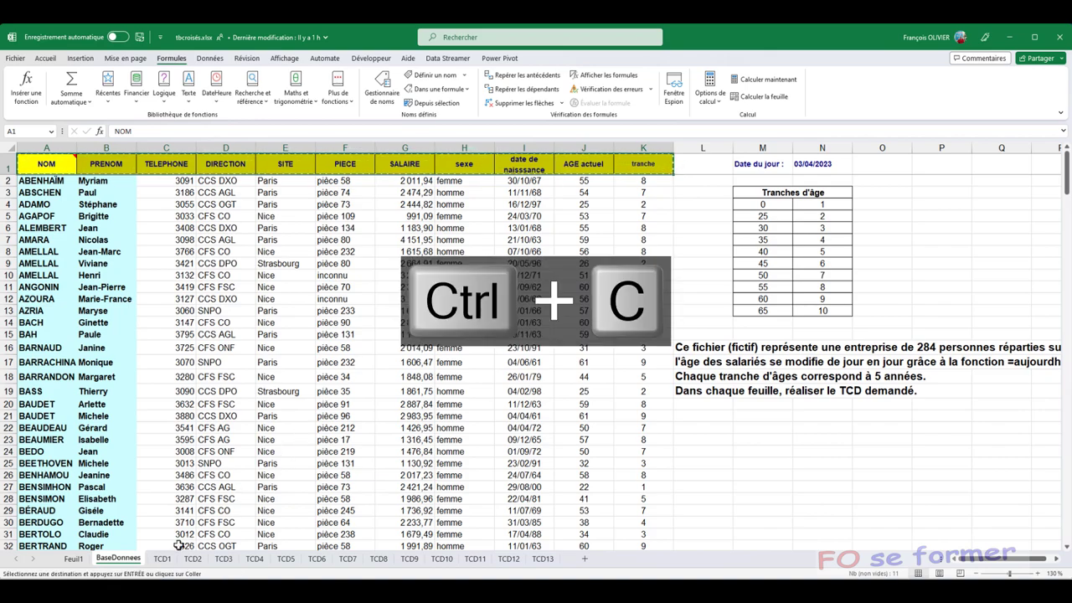
{"action": "left_click", "coordinate": [73, 560]}
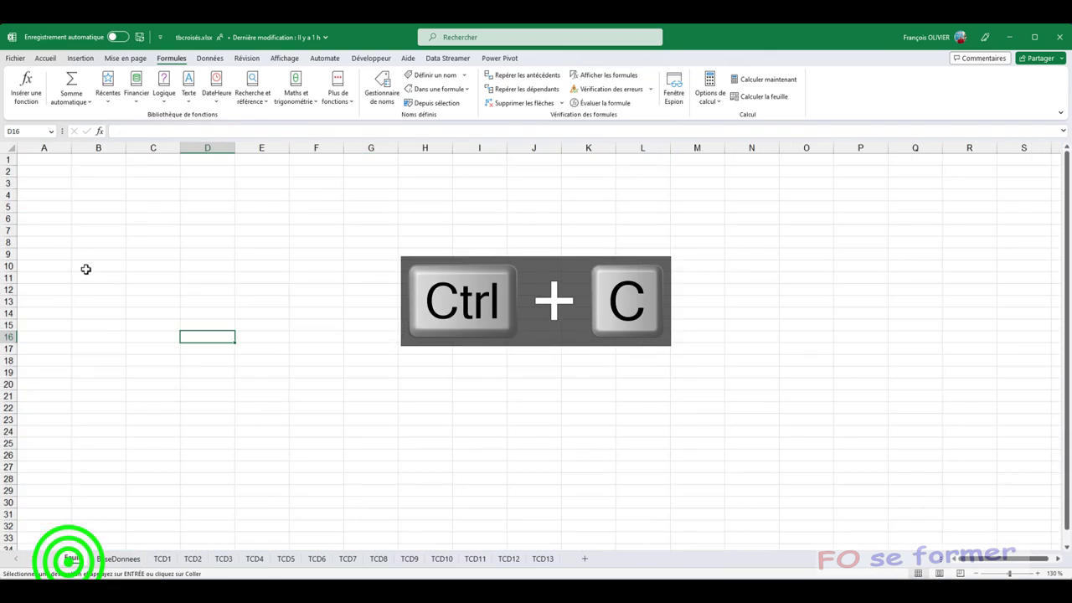
{"action": "left_click", "coordinate": [58, 156]}
{"action": "key", "text": "ctrl+v"}
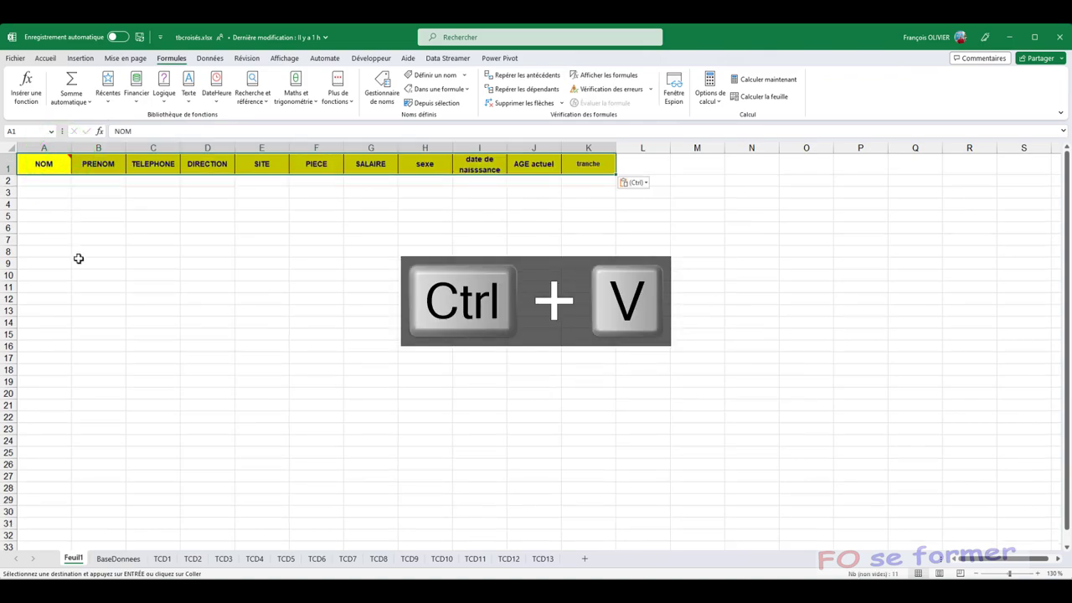
Start a TRIERPAR formula in cell A2 of Feuil1 and open its function arguments dialog
{"action": "left_click", "coordinate": [53, 179]}
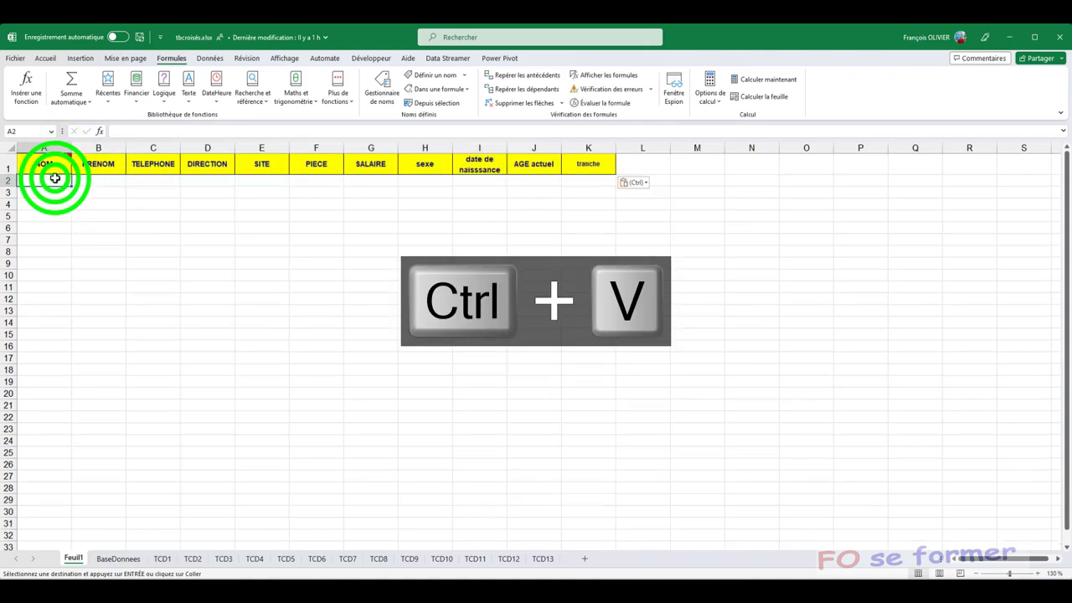
{"action": "type", "text": "=t"}
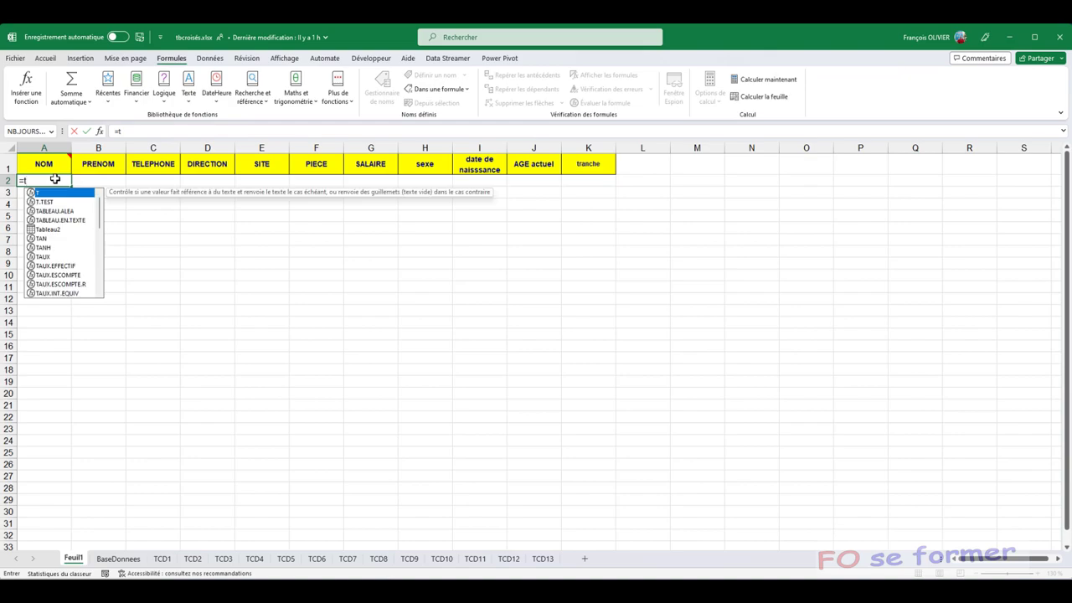
{"action": "type", "text": "rier"}
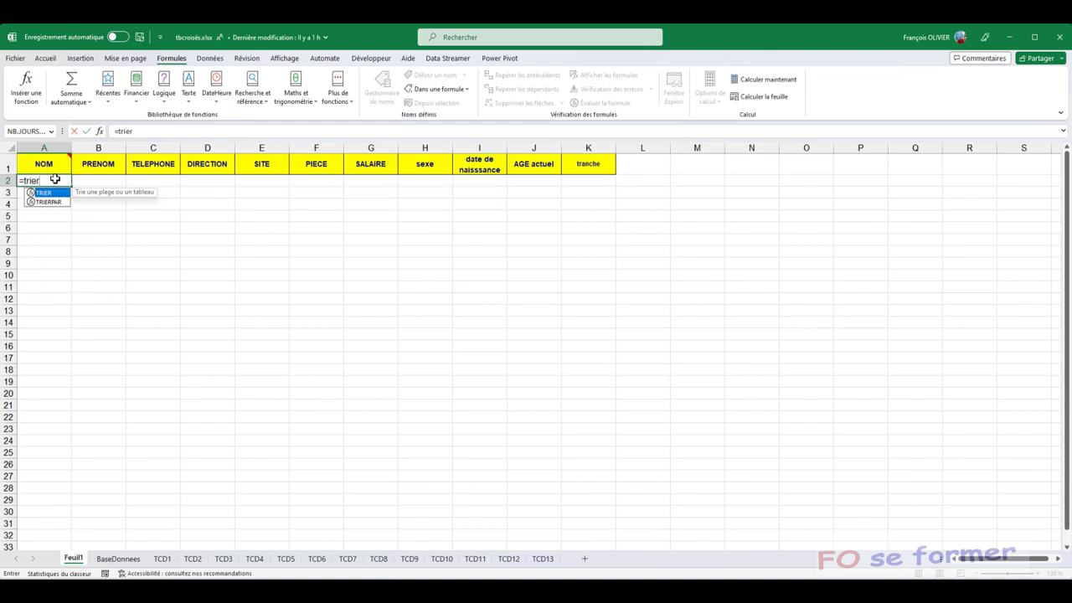
{"action": "left_click", "coordinate": [64, 202]}
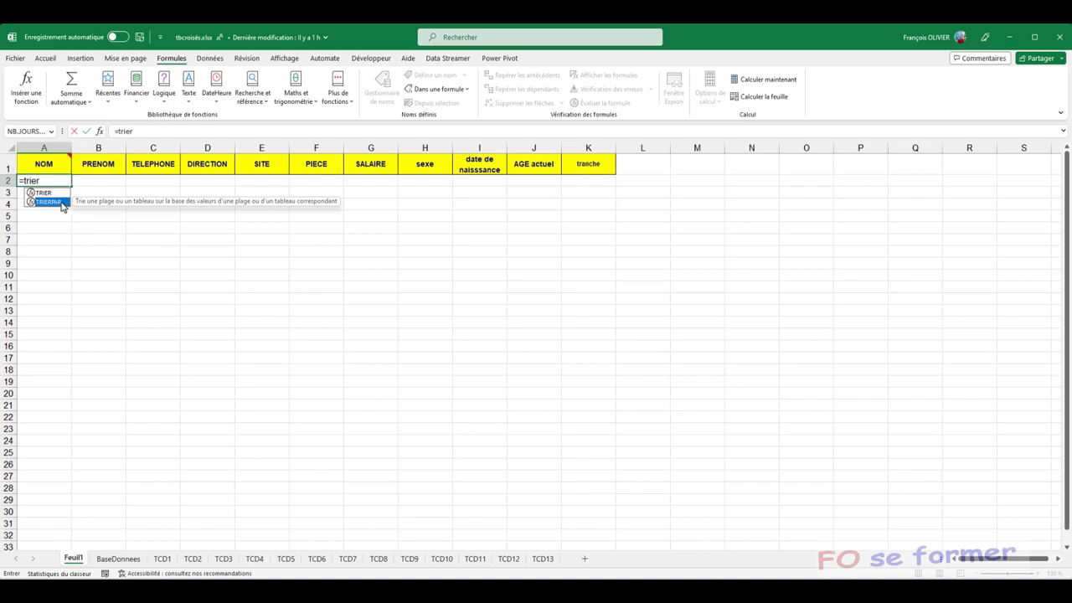
{"action": "double_click", "coordinate": [61, 202]}
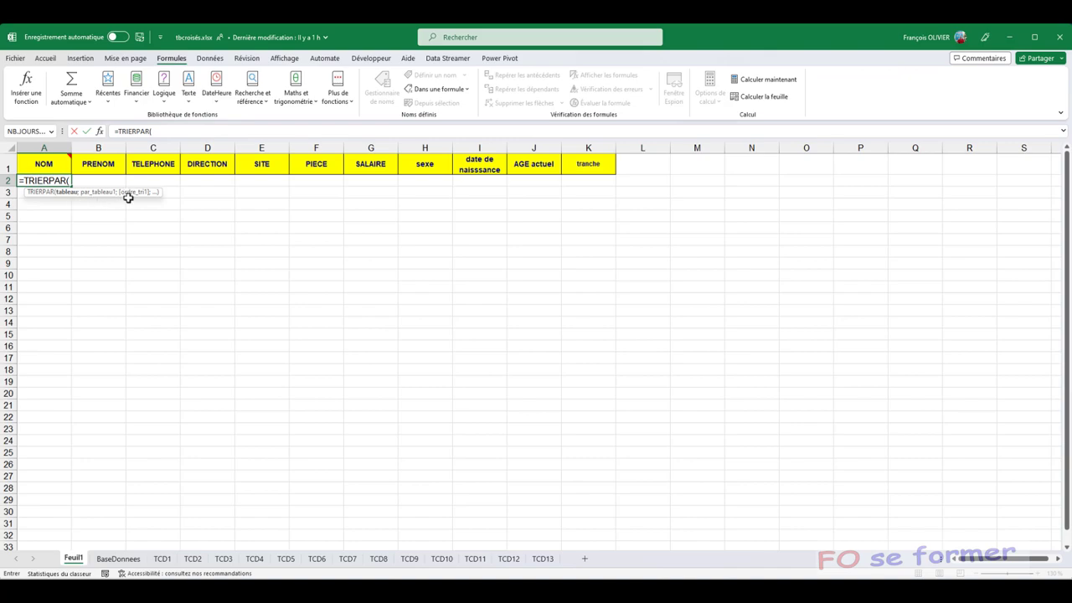
{"action": "left_click", "coordinate": [99, 133]}
{"action": "left_click_drag", "start_coordinate": [536, 227], "coordinate": [395, 212]}
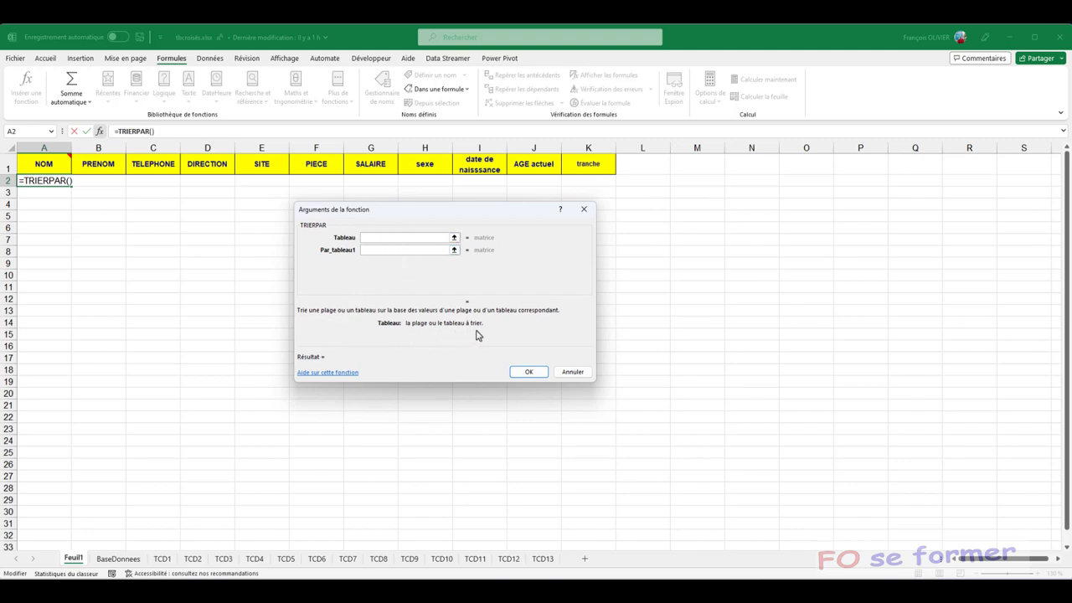
Set the Tableau argument to all employee rows, BaseDonnees!A2:K285
{"action": "left_click", "coordinate": [119, 558]}
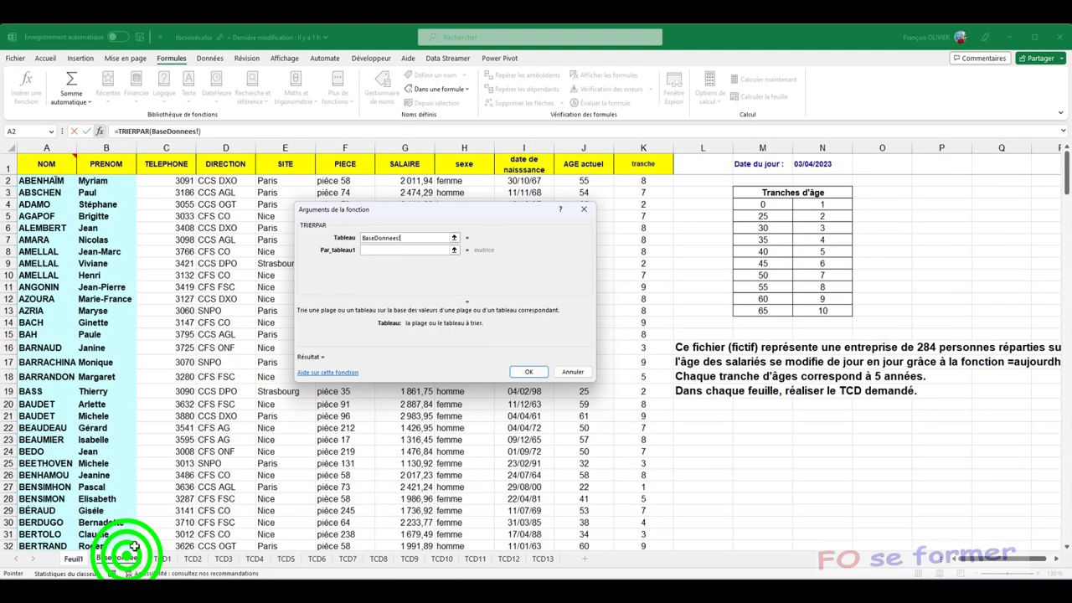
{"action": "left_click_drag", "start_coordinate": [30, 180], "coordinate": [628, 166]}
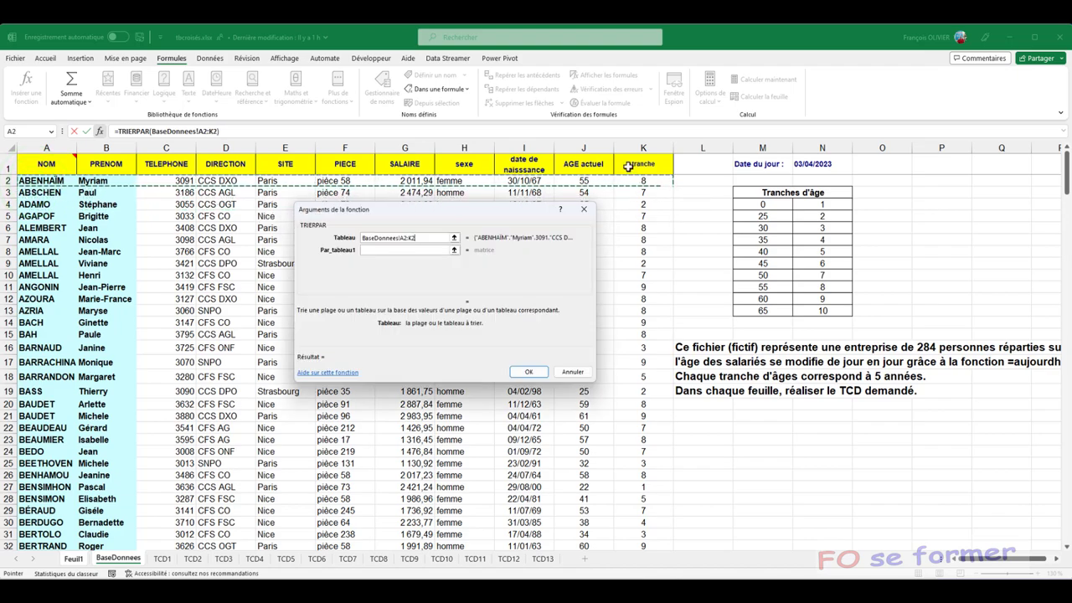
{"action": "key", "text": "ctrl+shift+Down"}
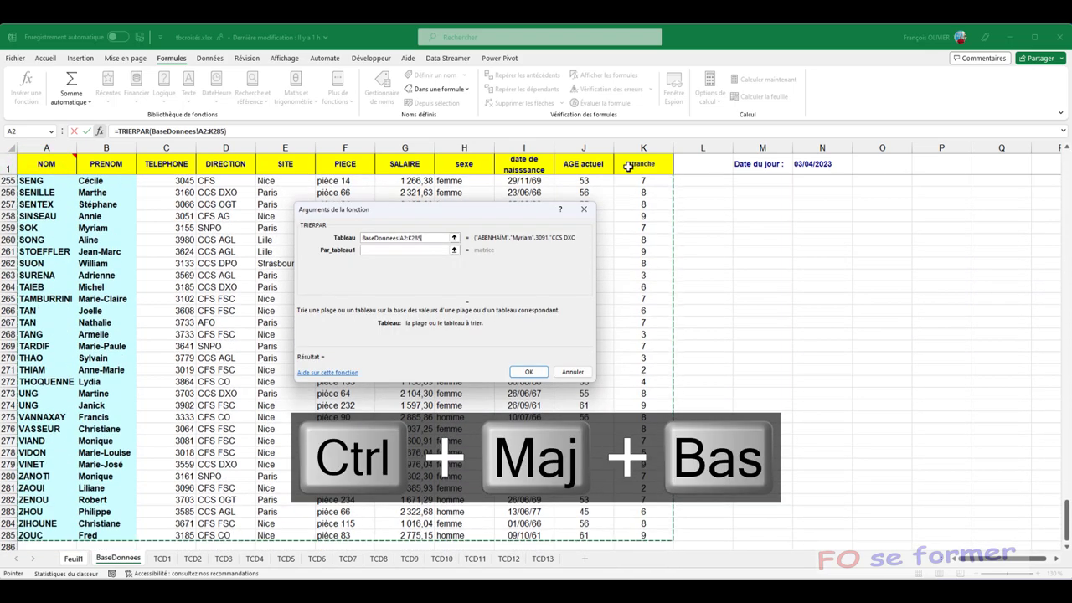
Set the first sort key to the SITE column, BaseDonnees!E2:E285, in ascending order (1)
{"action": "left_click", "coordinate": [421, 252]}
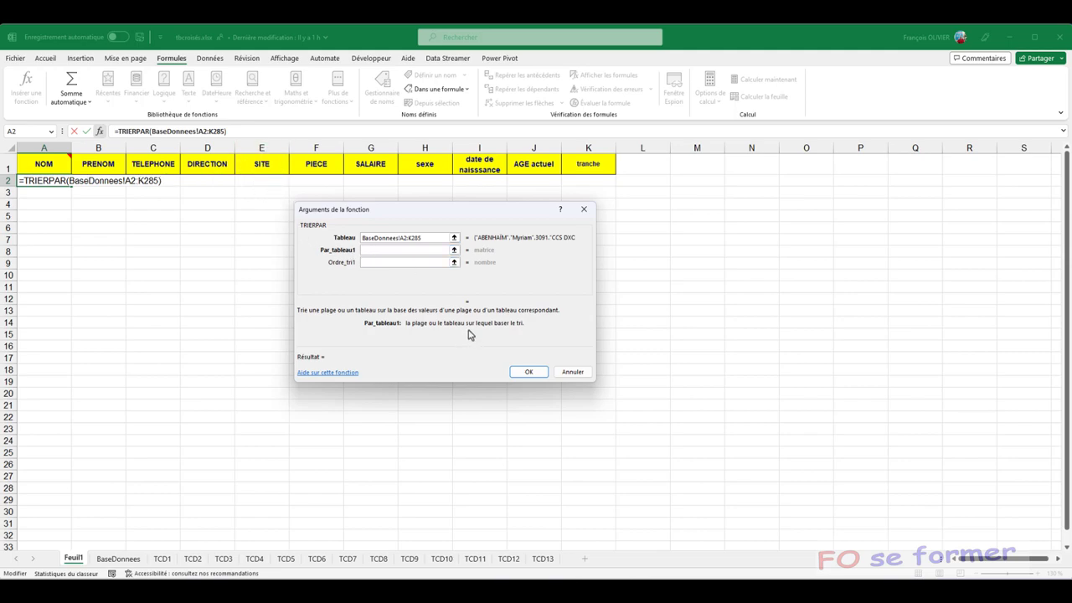
{"action": "left_click", "coordinate": [118, 559]}
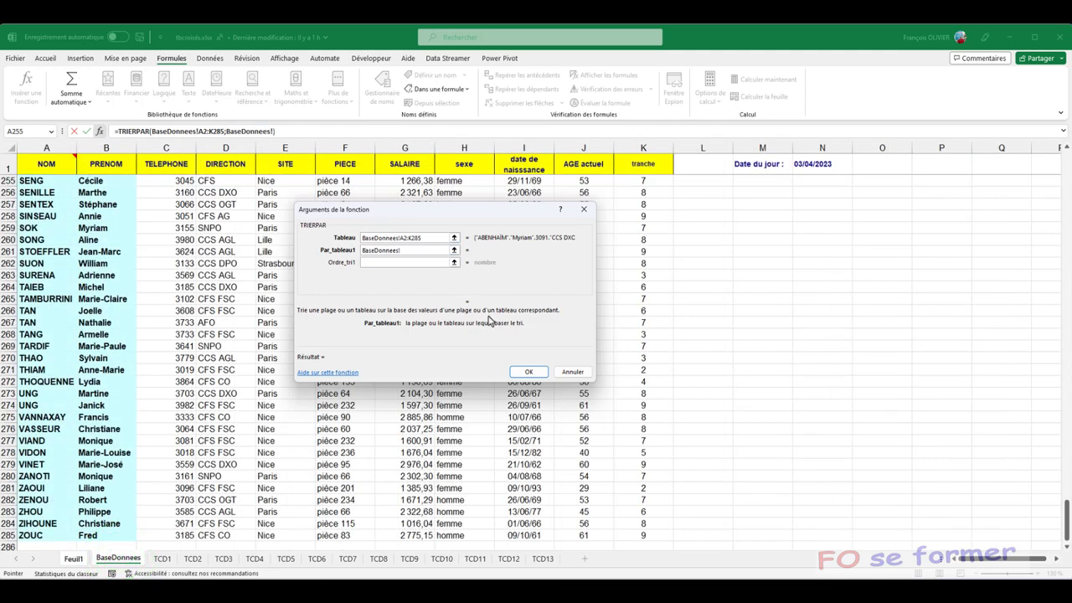
{"action": "type", "text": "E1:"}
{"action": "key", "text": "BackSpace"}
{"action": "key", "text": "BackSpace"}
{"action": "type", "text": "2:E285"}
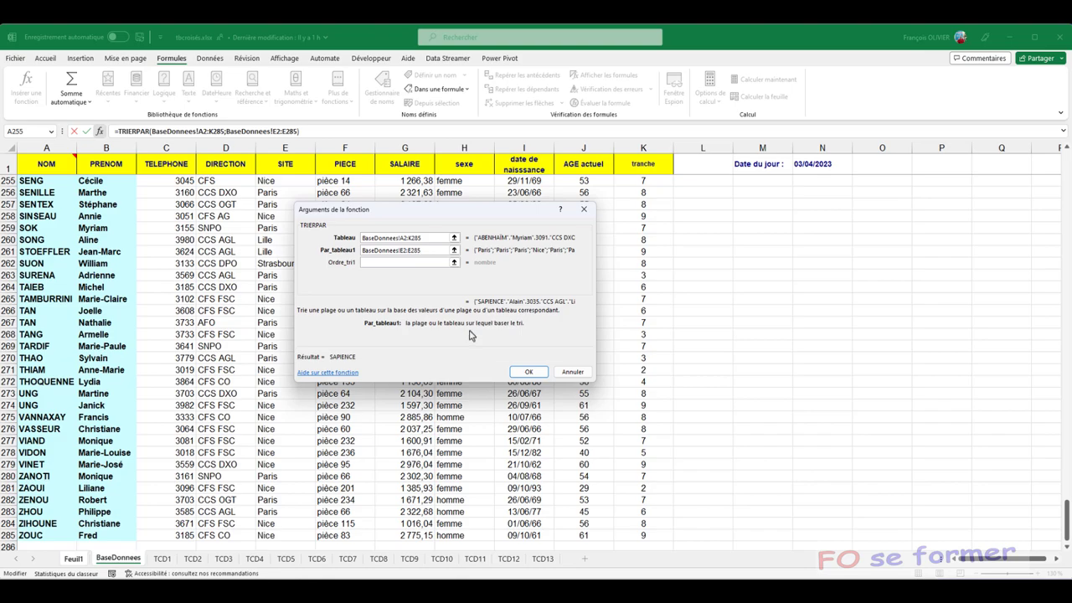
{"action": "left_click", "coordinate": [410, 264]}
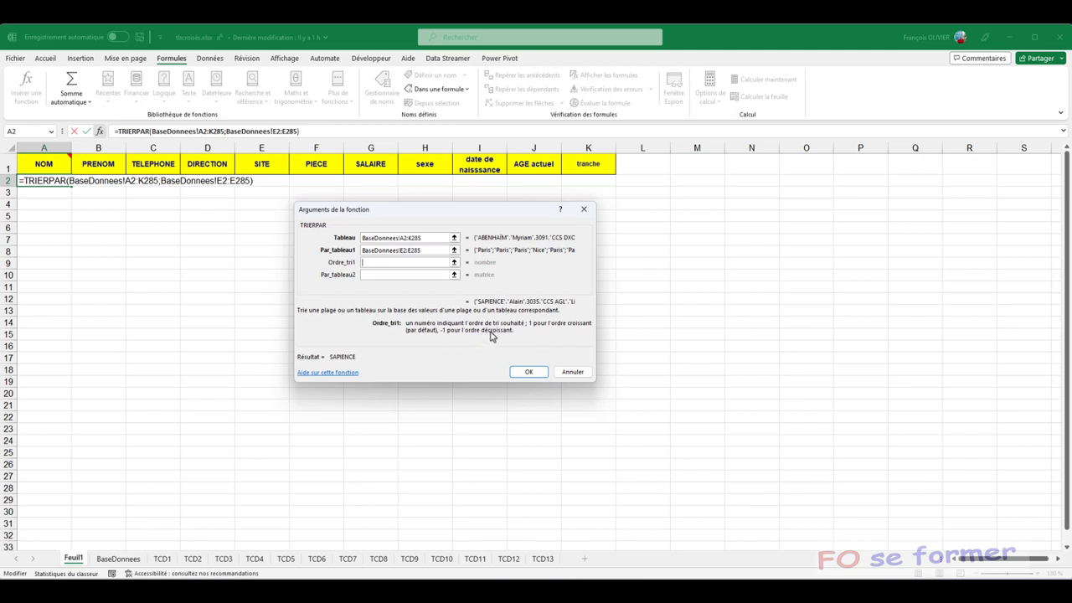
{"action": "type", "text": "1"}
Set the second sort key to the sexe column, BaseDonnees!H2:H285, in ascending order (1)
{"action": "left_click", "coordinate": [376, 274]}
{"action": "left_click", "coordinate": [376, 274]}
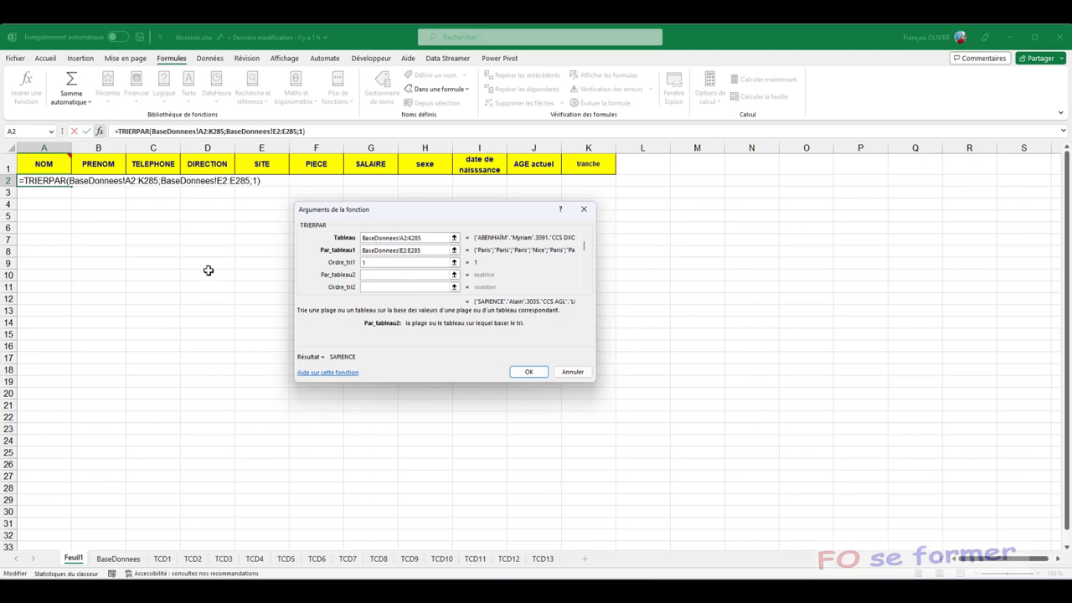
{"action": "left_click", "coordinate": [118, 559]}
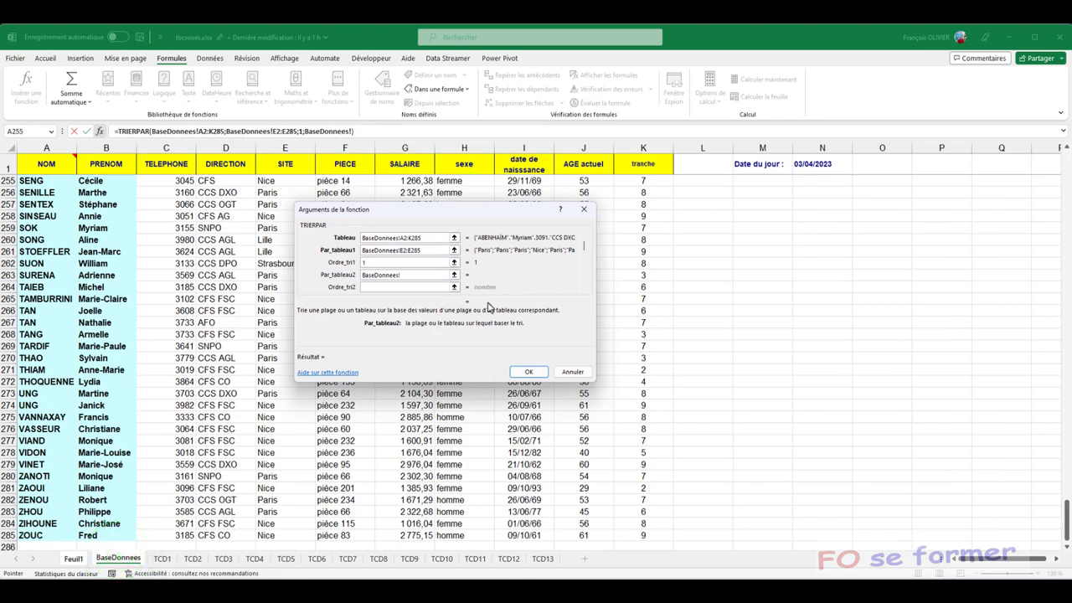
{"action": "type", "text": "2:H28"}
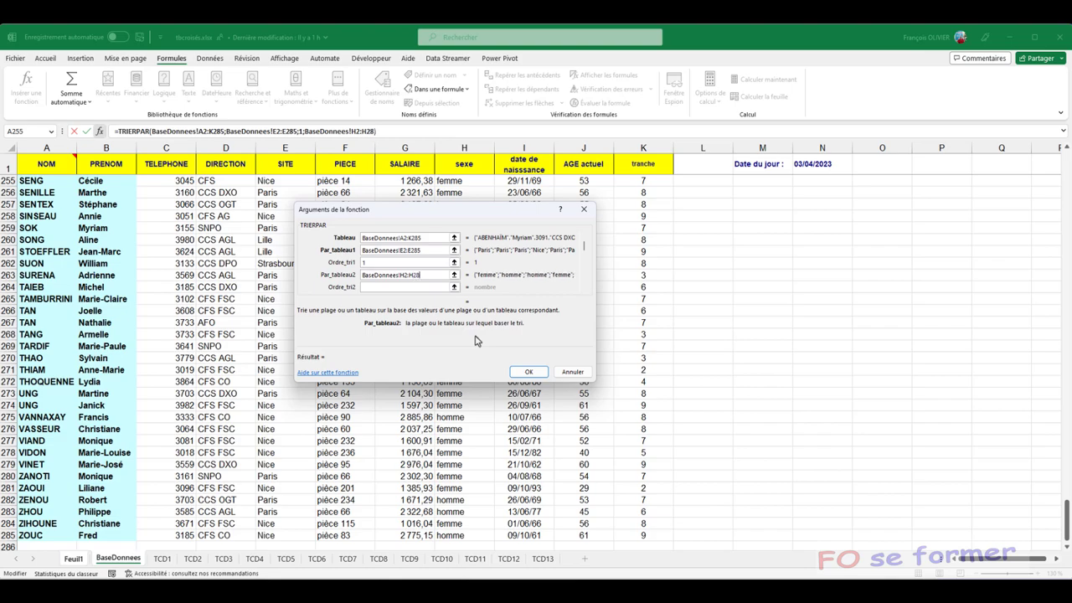
{"action": "type", "text": "5"}
{"action": "left_click", "coordinate": [436, 286]}
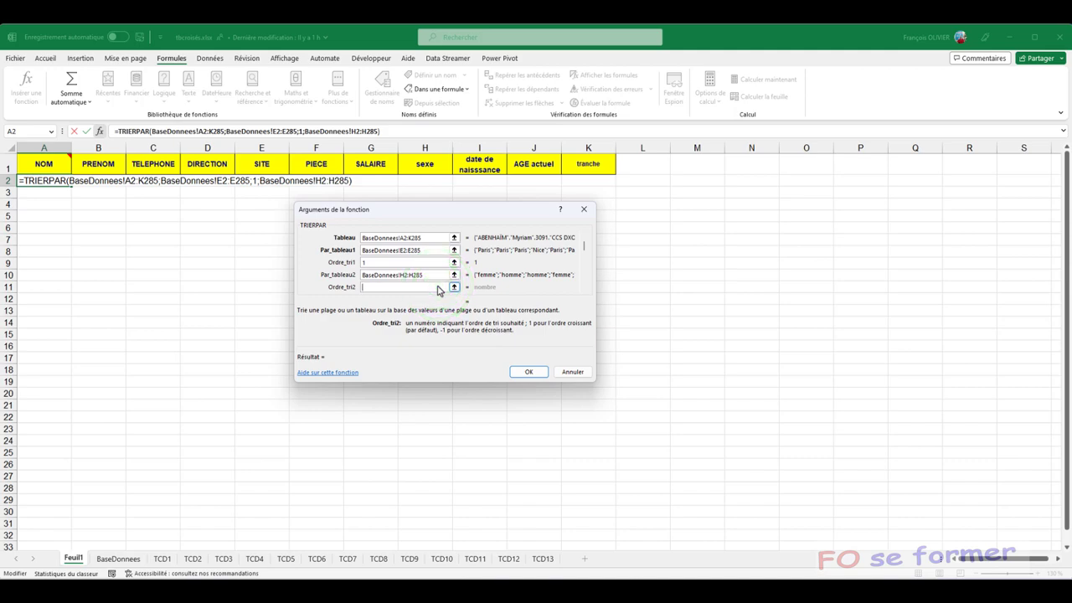
{"action": "type", "text": "1"}
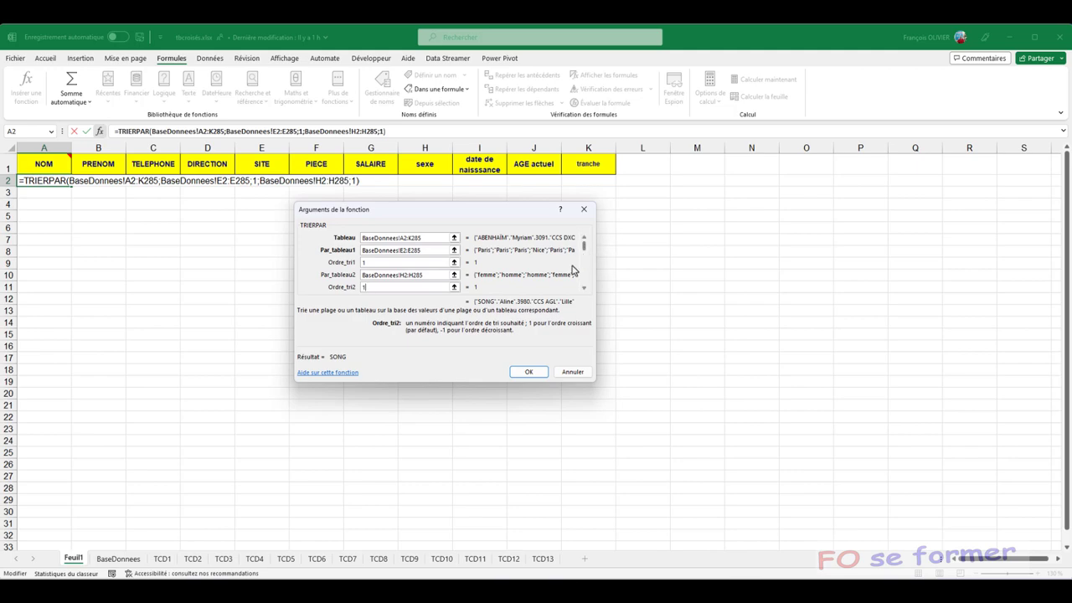
Set the third sort key to the NOM column, BaseDonnees!A2:A285, in ascending order (1)
{"action": "left_click", "coordinate": [584, 288]}
{"action": "left_click", "coordinate": [584, 288]}
{"action": "left_click", "coordinate": [586, 290]}
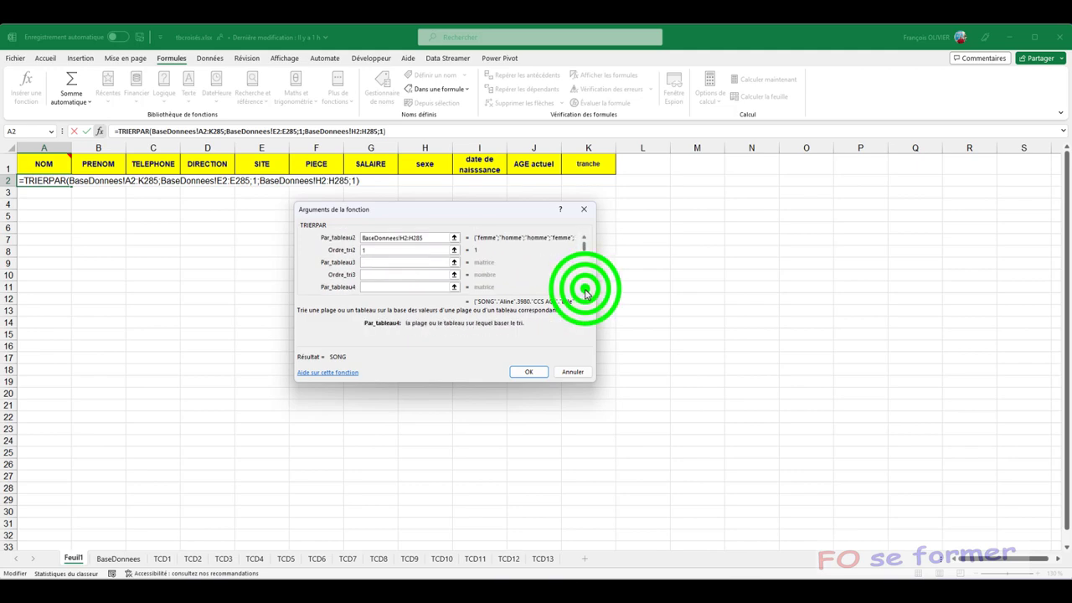
{"action": "left_click", "coordinate": [371, 264]}
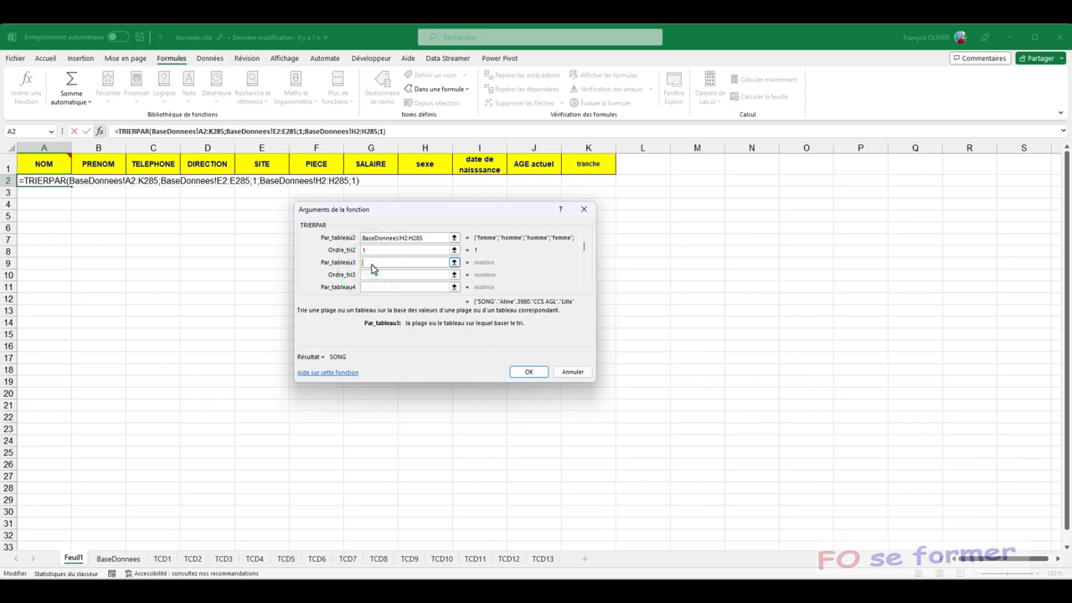
{"action": "left_click", "coordinate": [128, 558]}
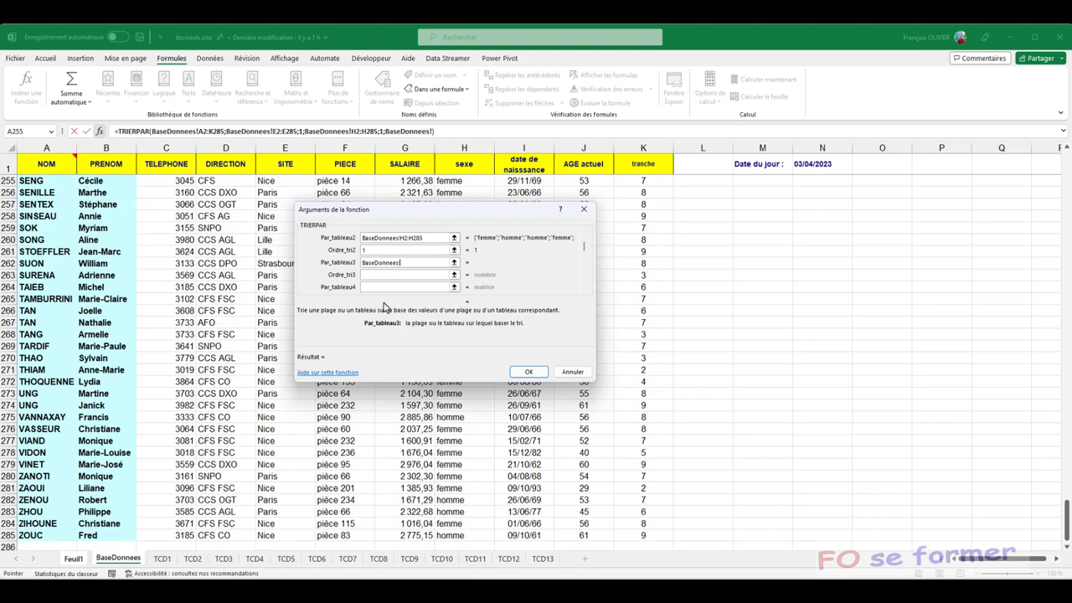
{"action": "type", "text": "2:A285"}
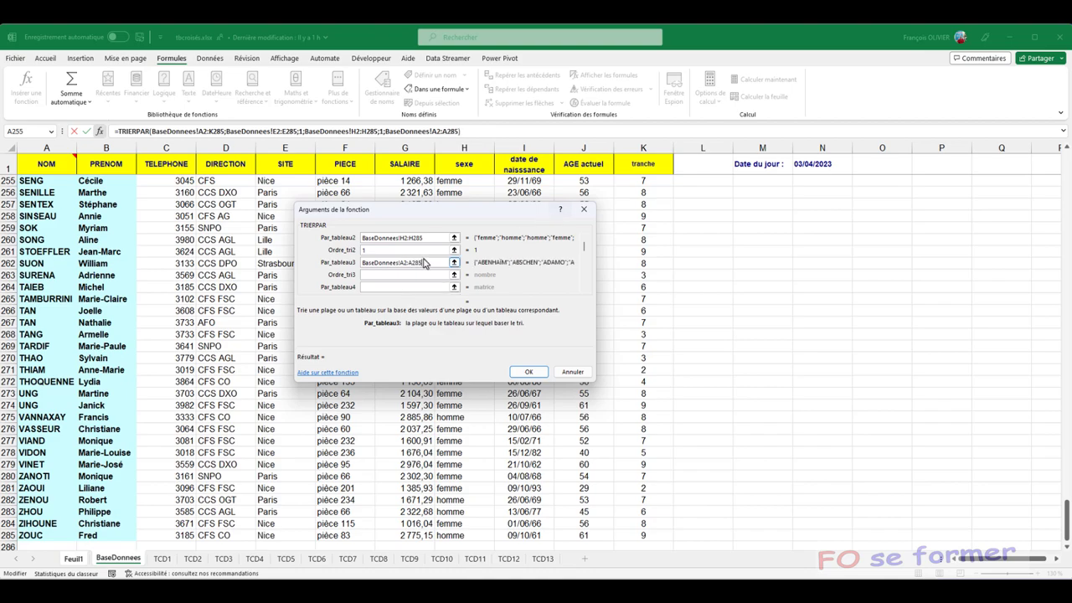
{"action": "left_click", "coordinate": [396, 276]}
{"action": "type", "text": "1"}
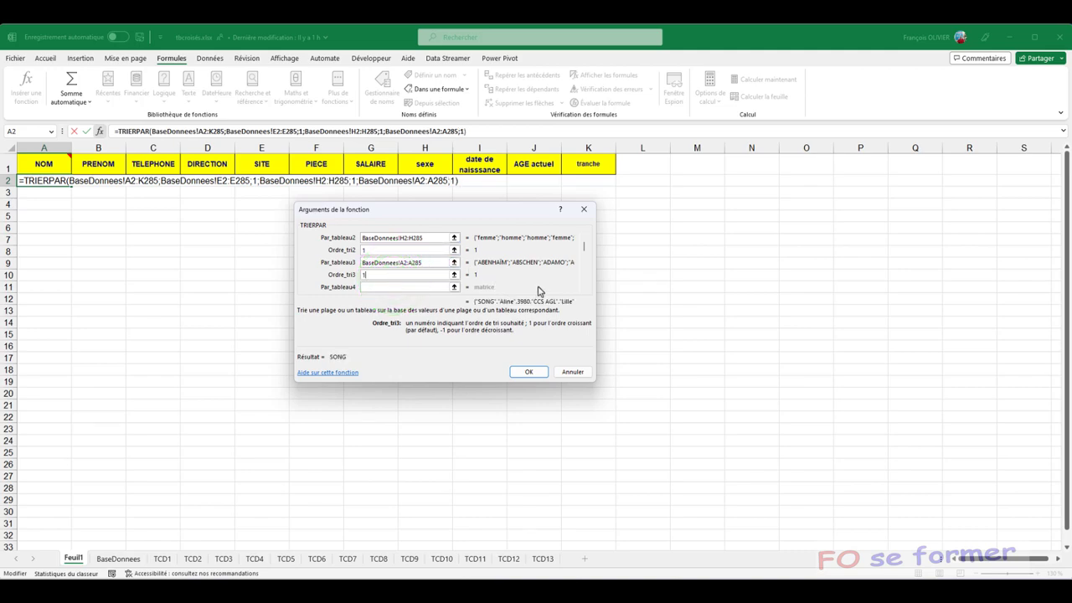
Look through the available TRIERPAR arguments to the last one and recheck the SITE and sexe sort keys with their sort orders
{"action": "left_click_drag", "start_coordinate": [583, 244], "coordinate": [584, 283]}
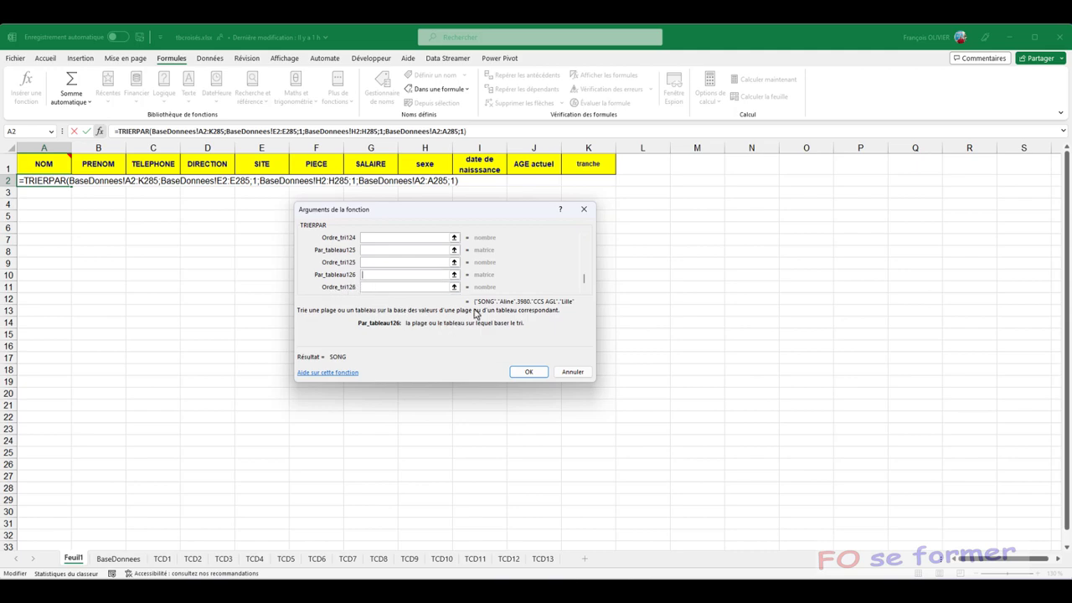
{"action": "left_click", "coordinate": [585, 283]}
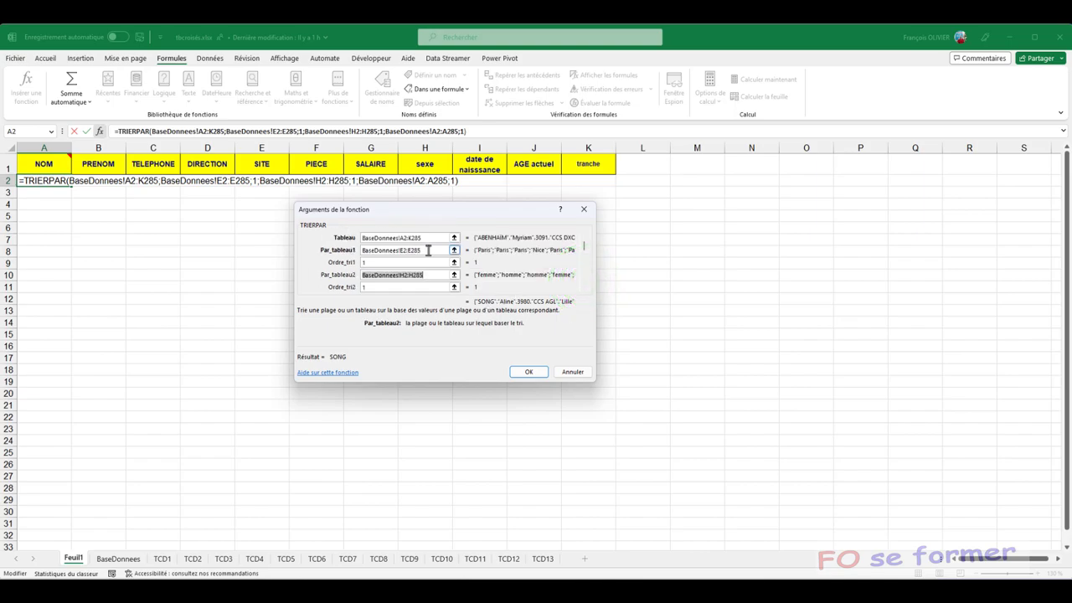
{"action": "left_click", "coordinate": [433, 249]}
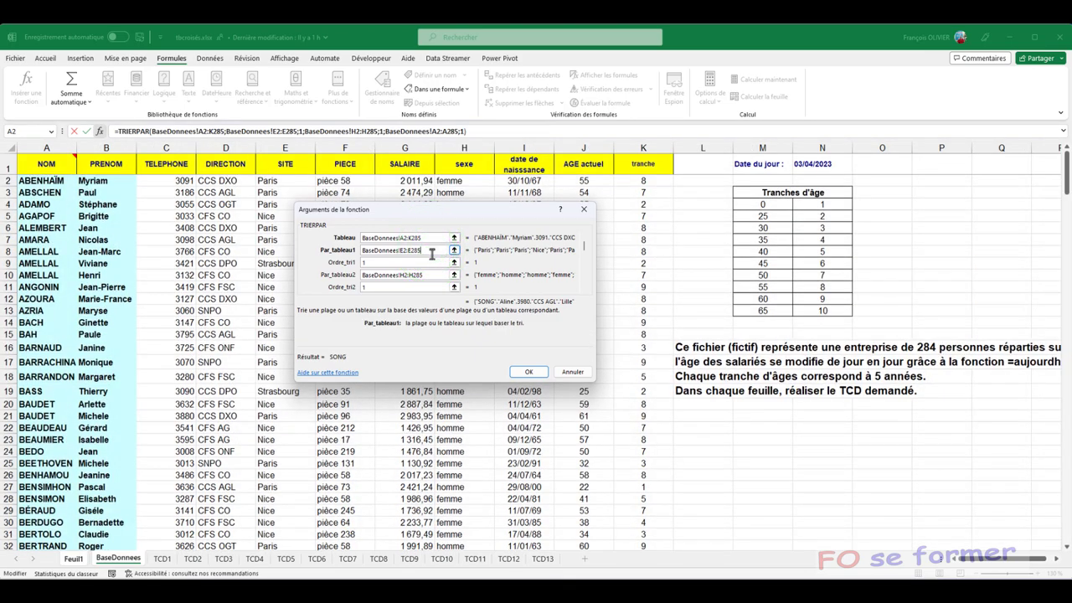
{"action": "left_click", "coordinate": [393, 263]}
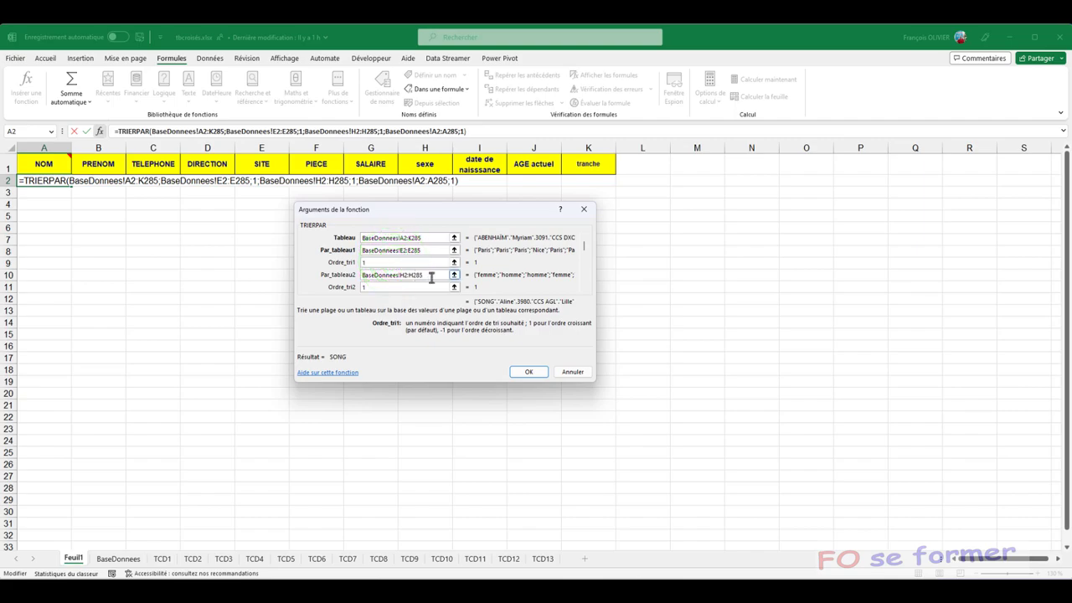
{"action": "left_click", "coordinate": [431, 277]}
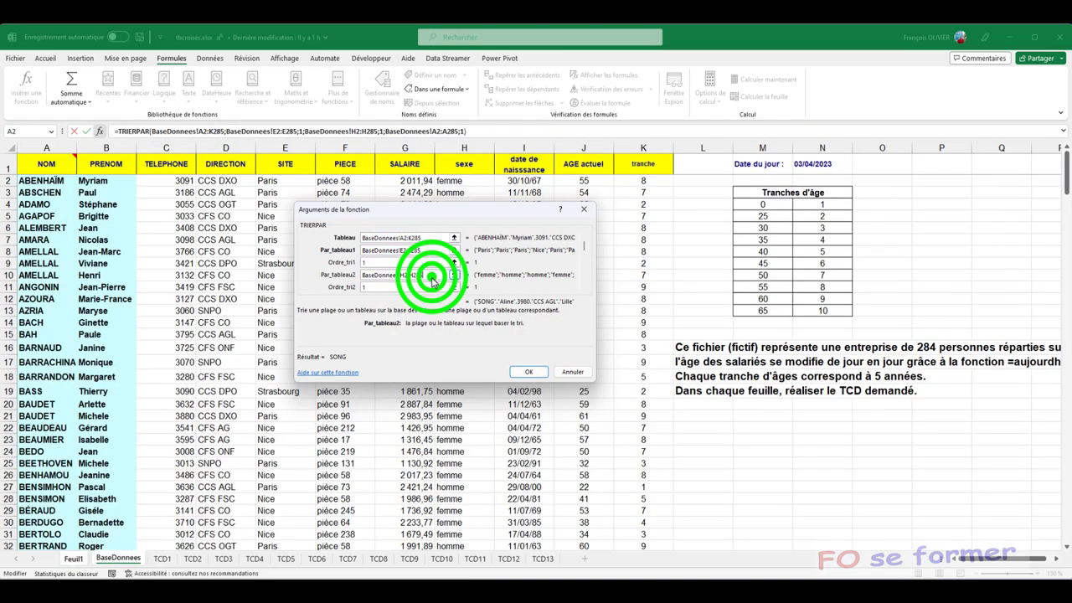
{"action": "left_click", "coordinate": [381, 286]}
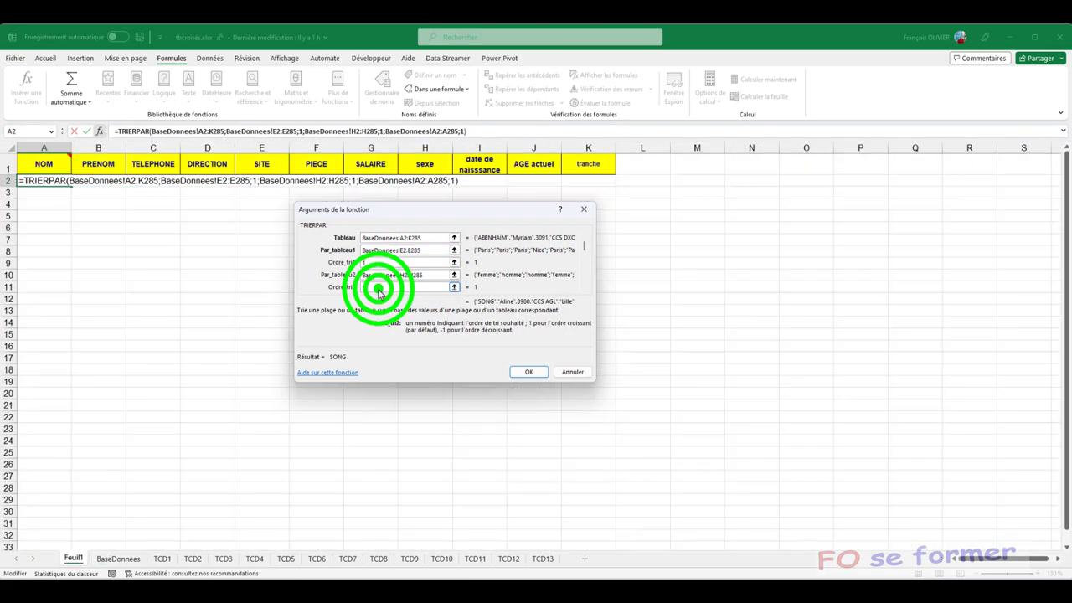
Recheck the third sort key with order 1 and confirm the TRIERPAR formula in cell A2
{"action": "left_click", "coordinate": [584, 287]}
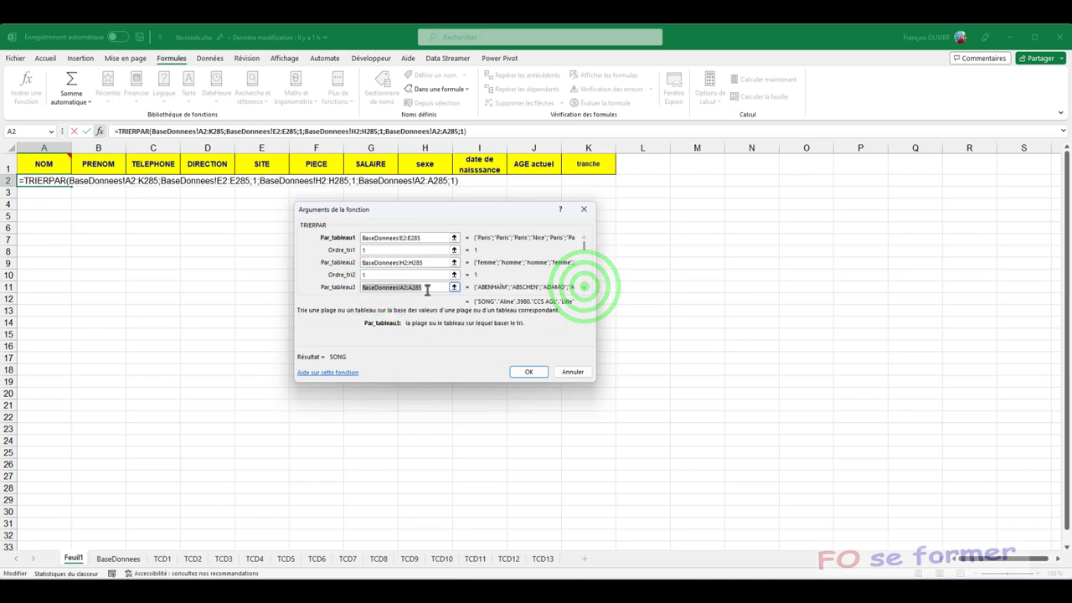
{"action": "left_click", "coordinate": [584, 289]}
{"action": "type", "text": "1"}
{"action": "left_click", "coordinate": [525, 372]}
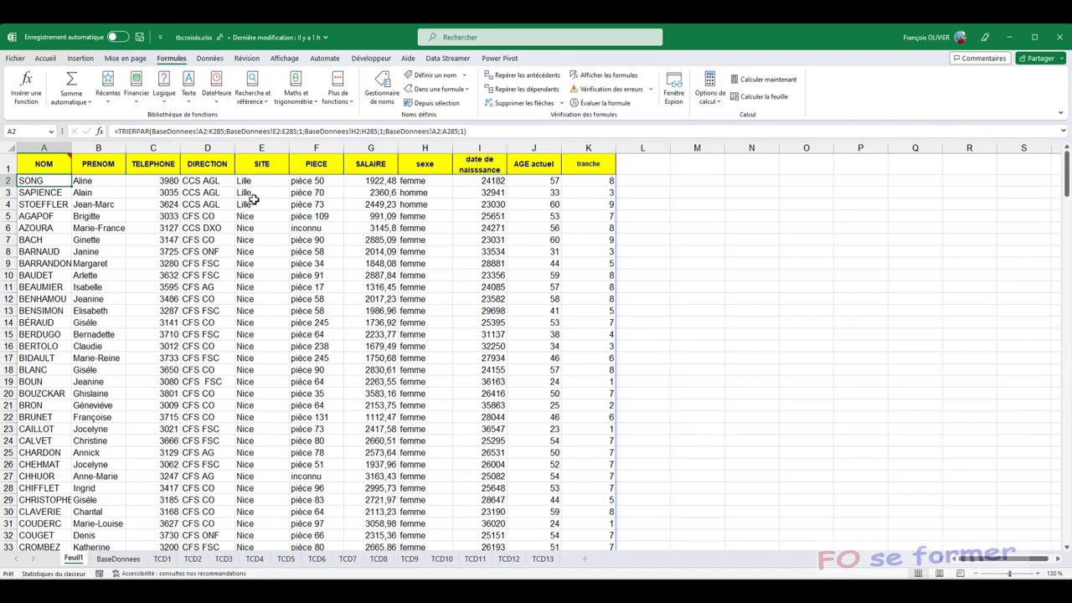
Examine the sorted list on Feuil1 to its last row, checking sex and last-name order within the Strasbourg group in rows 274 to 285
{"action": "scroll", "coordinate": [242, 335], "scroll_direction": "down", "scroll_amount": 9}
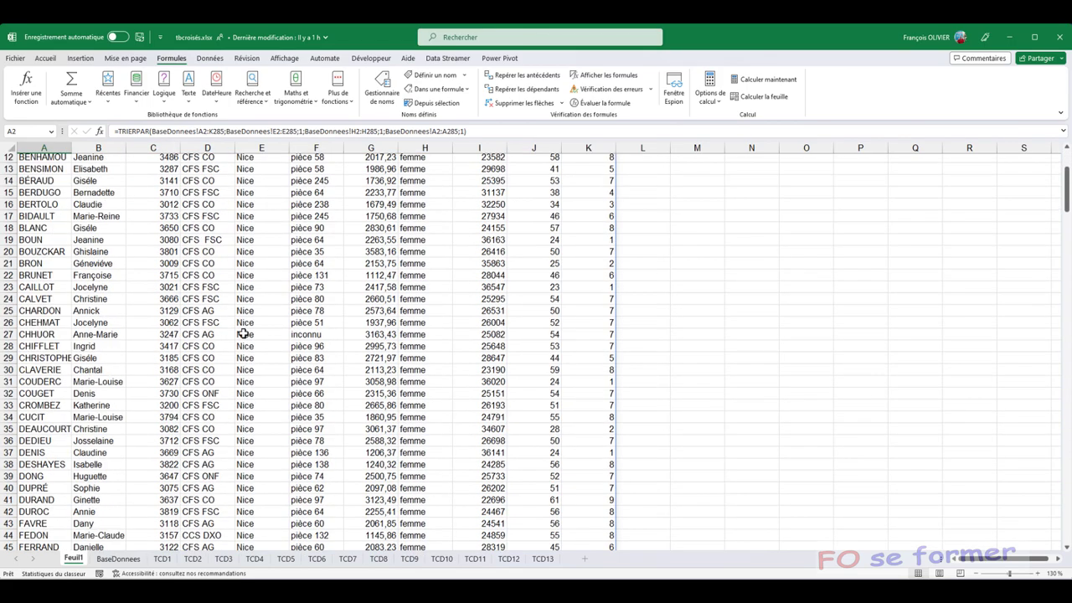
{"action": "scroll", "coordinate": [242, 335], "scroll_direction": "down", "scroll_amount": 20}
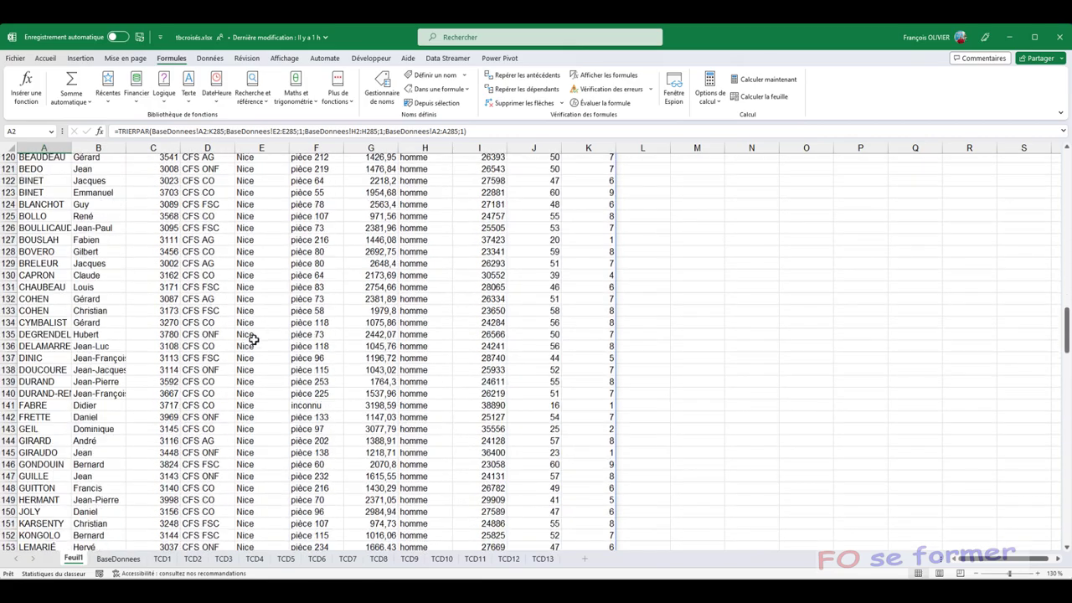
{"action": "scroll", "coordinate": [253, 339], "scroll_direction": "down", "scroll_amount": 10}
{"action": "scroll", "coordinate": [238, 353], "scroll_direction": "down", "scroll_amount": 19}
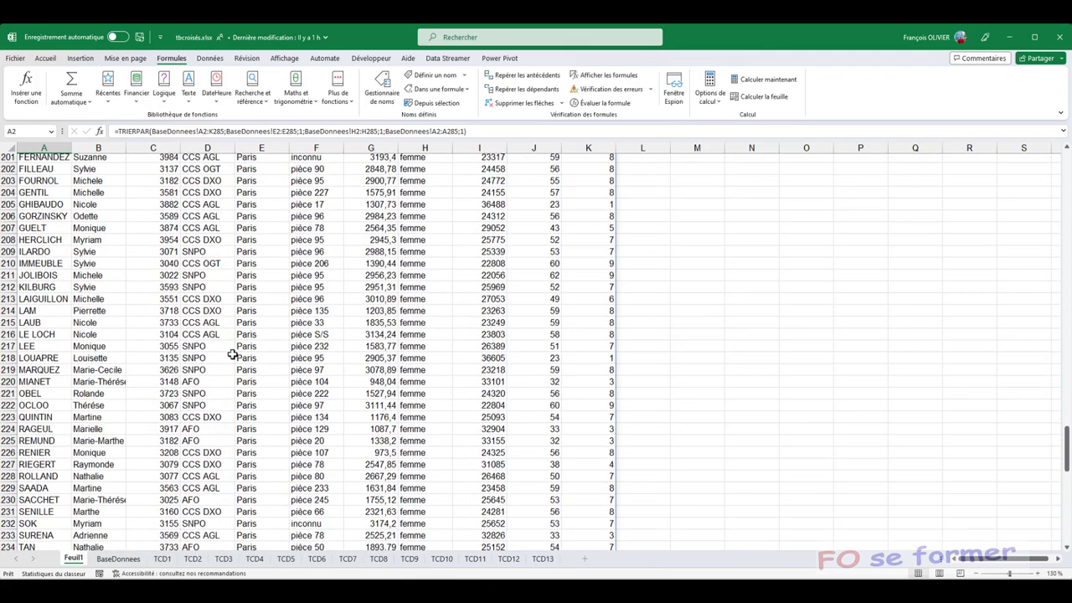
{"action": "scroll", "coordinate": [238, 353], "scroll_direction": "down", "scroll_amount": 12}
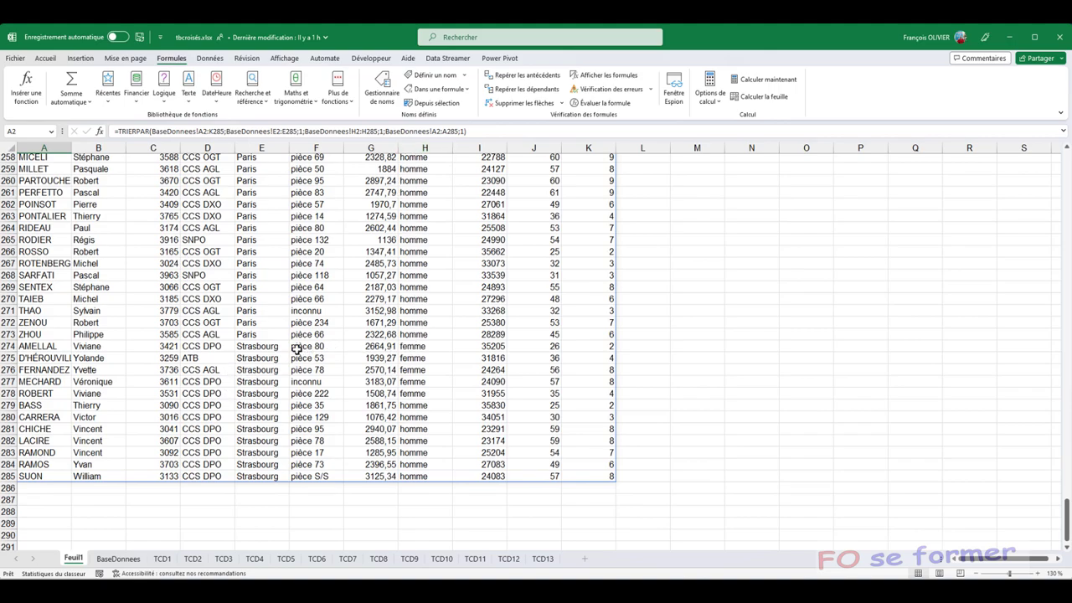
{"action": "left_click_drag", "start_coordinate": [276, 346], "coordinate": [408, 392]}
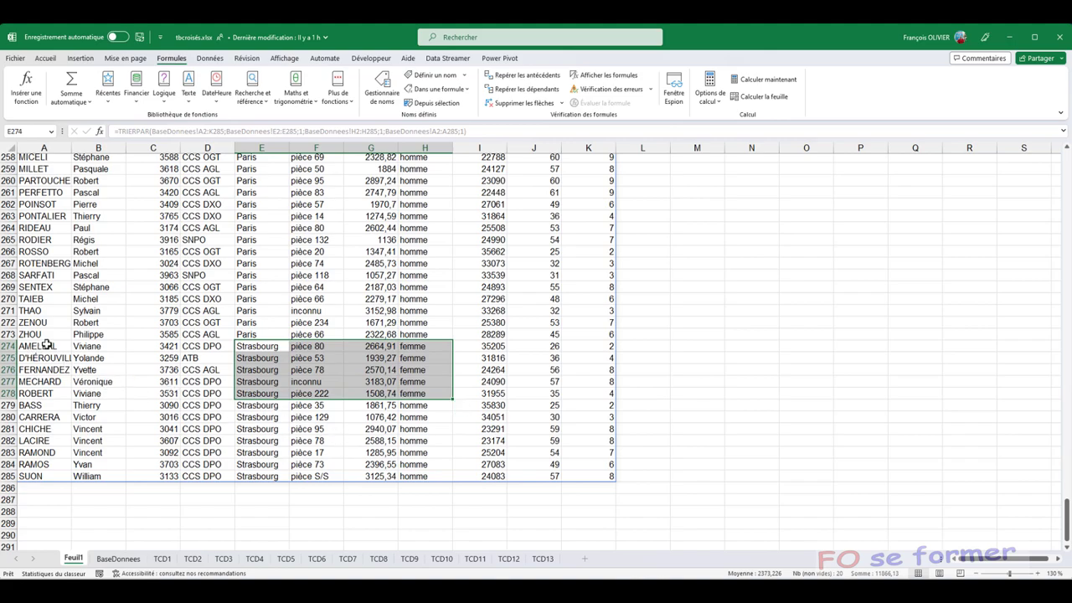
{"action": "left_click_drag", "start_coordinate": [41, 349], "coordinate": [48, 390]}
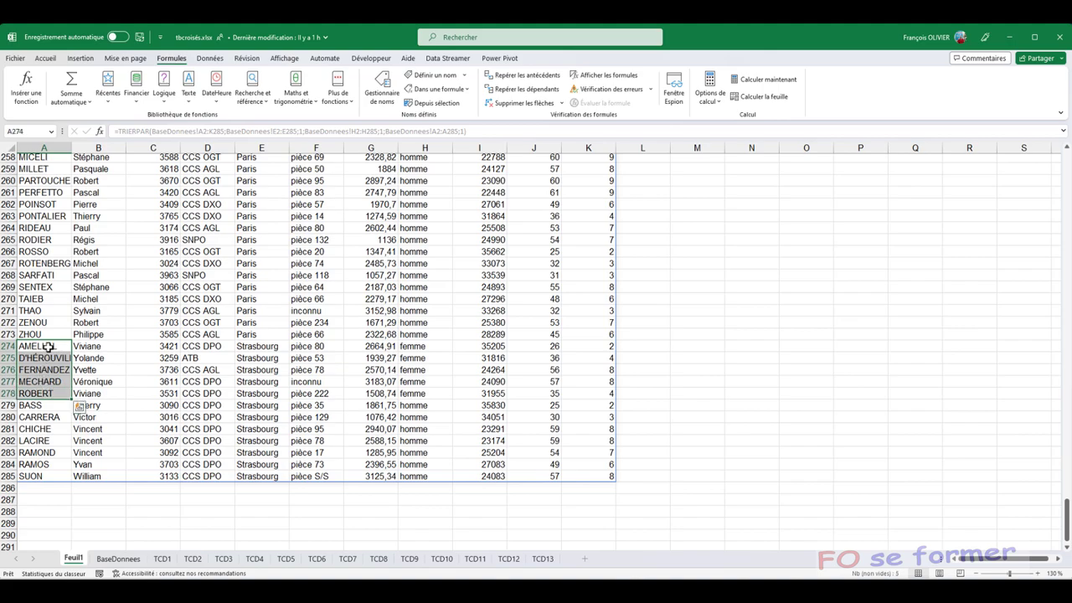
{"action": "left_click", "coordinate": [36, 407]}
{"action": "left_click_drag", "start_coordinate": [36, 407], "coordinate": [40, 476]}
Reopen the function arguments of the TRIERPAR formula in cell A2 of Feuil1
{"action": "scroll", "coordinate": [134, 369], "scroll_direction": "up", "scroll_amount": 7}
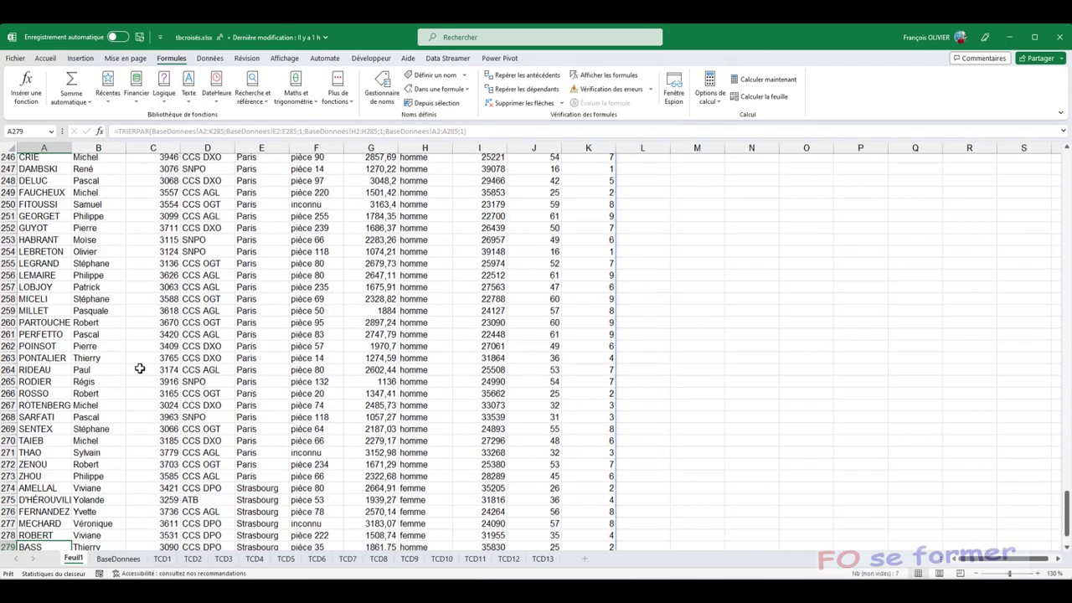
{"action": "scroll", "coordinate": [134, 370], "scroll_direction": "up", "scroll_amount": 20}
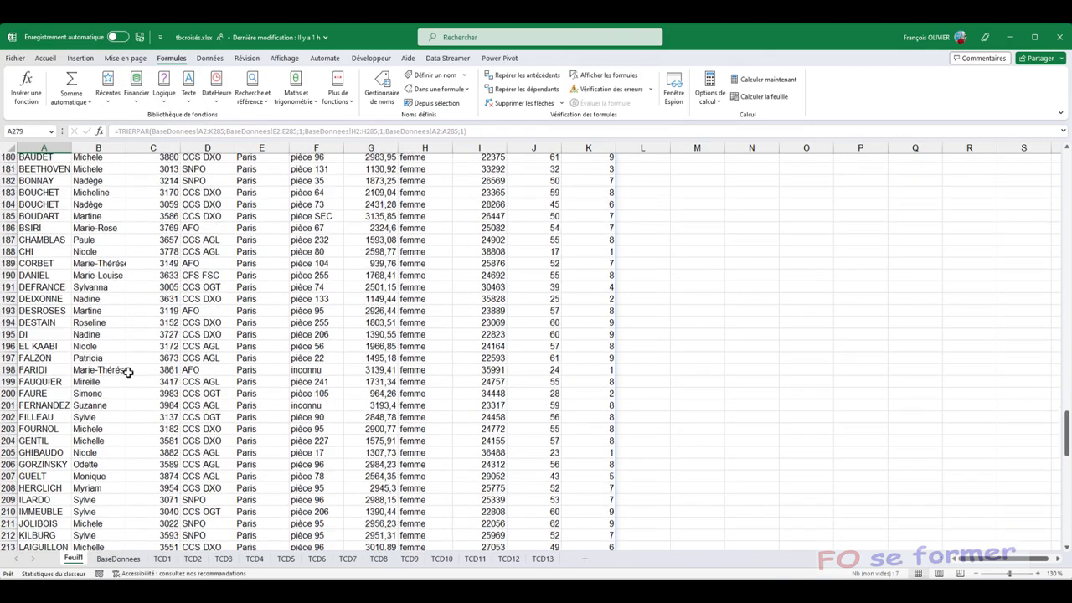
{"action": "scroll", "coordinate": [128, 371], "scroll_direction": "up", "scroll_amount": 20}
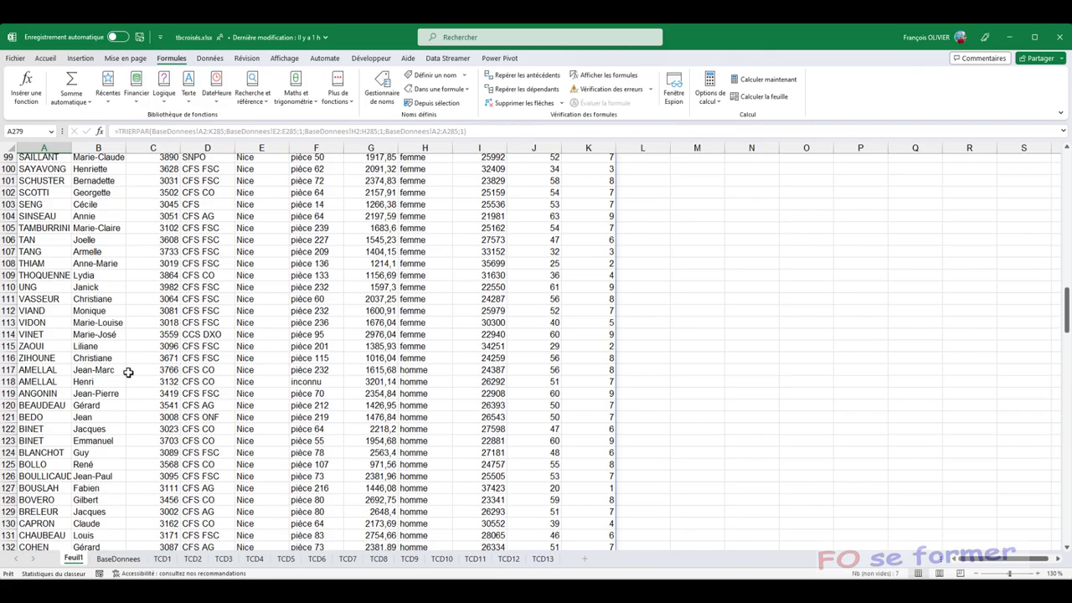
{"action": "scroll", "coordinate": [130, 370], "scroll_direction": "up", "scroll_amount": 20}
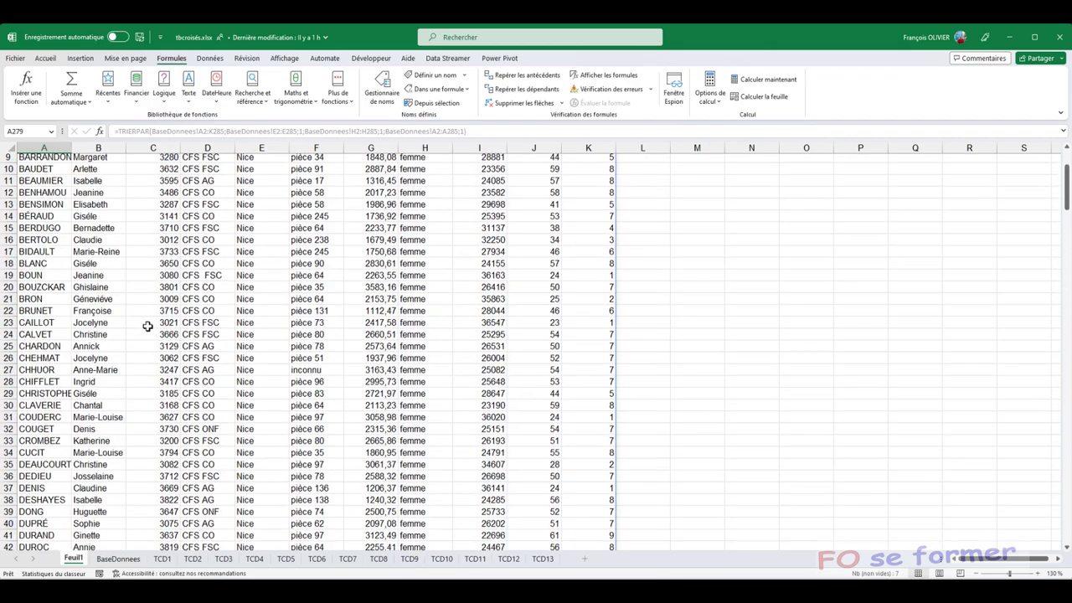
{"action": "left_click", "coordinate": [279, 192]}
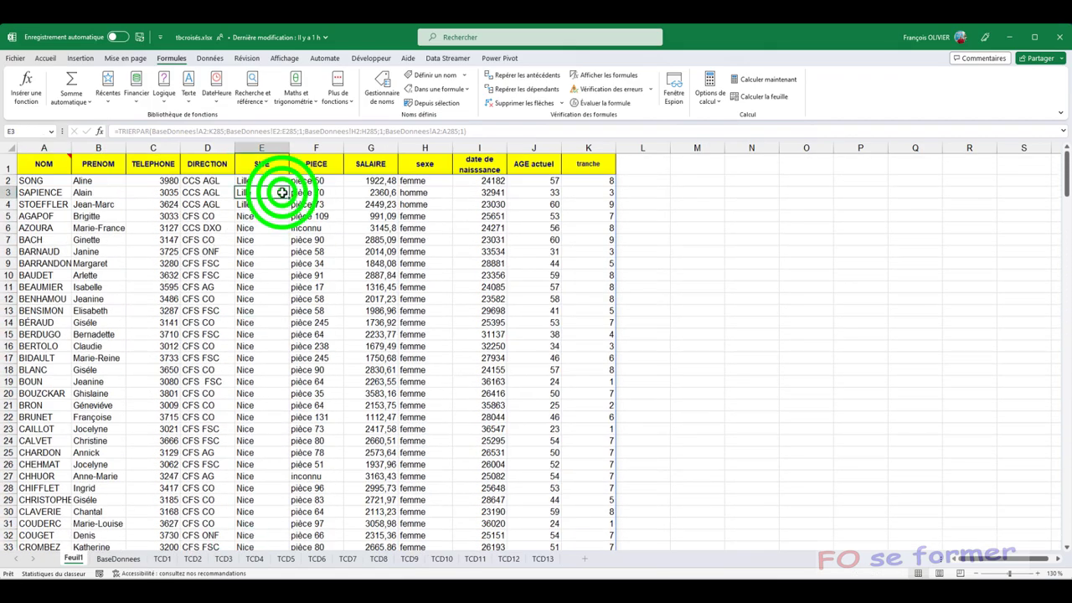
{"action": "left_click", "coordinate": [54, 182]}
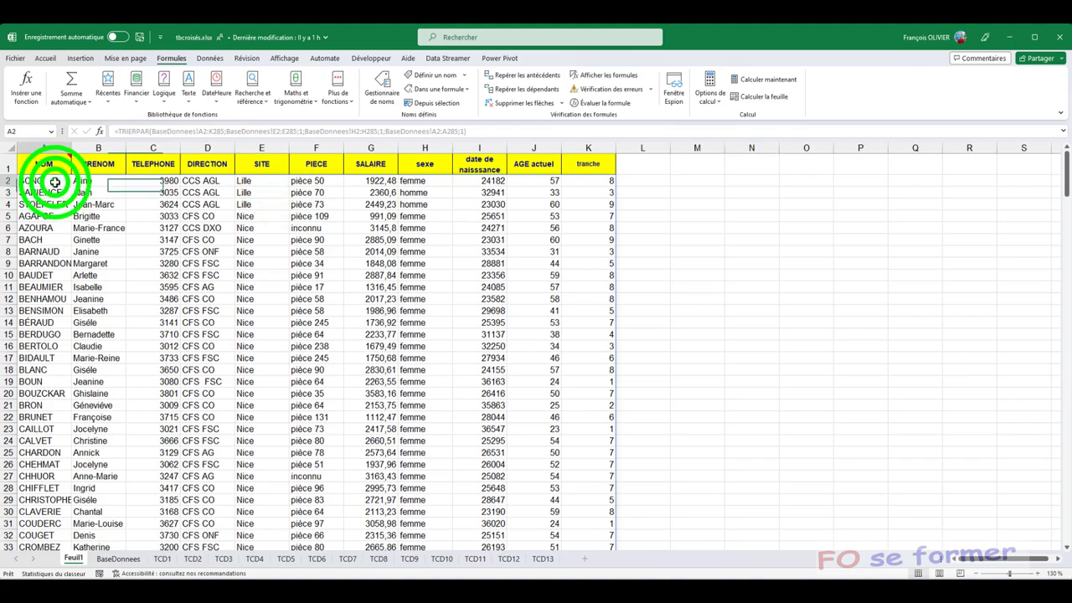
{"action": "double_click", "coordinate": [54, 181]}
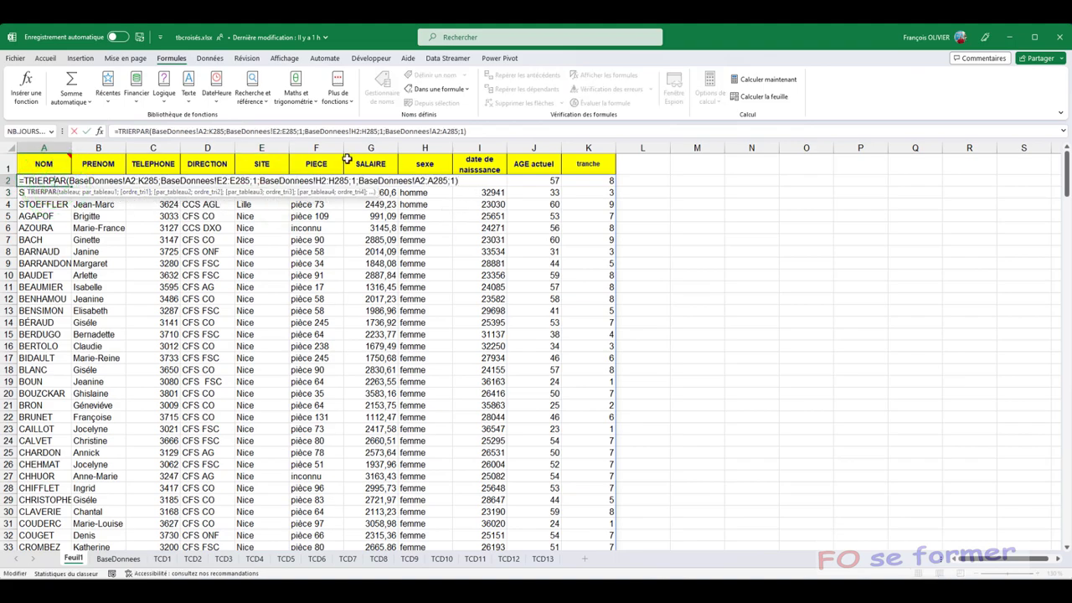
{"action": "left_click", "coordinate": [100, 132]}
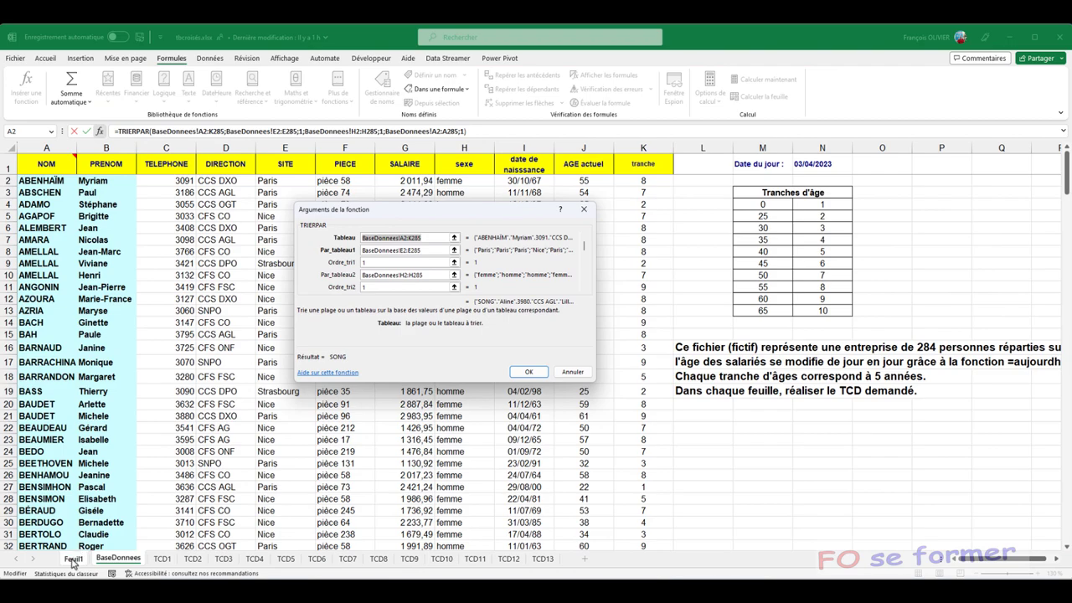
Show the Feuil1 sheet behind the function arguments and move the dialog over the first columns of the list
{"action": "left_click", "coordinate": [72, 558]}
{"action": "left_click", "coordinate": [411, 216]}
{"action": "left_click_drag", "start_coordinate": [411, 215], "coordinate": [168, 201]}
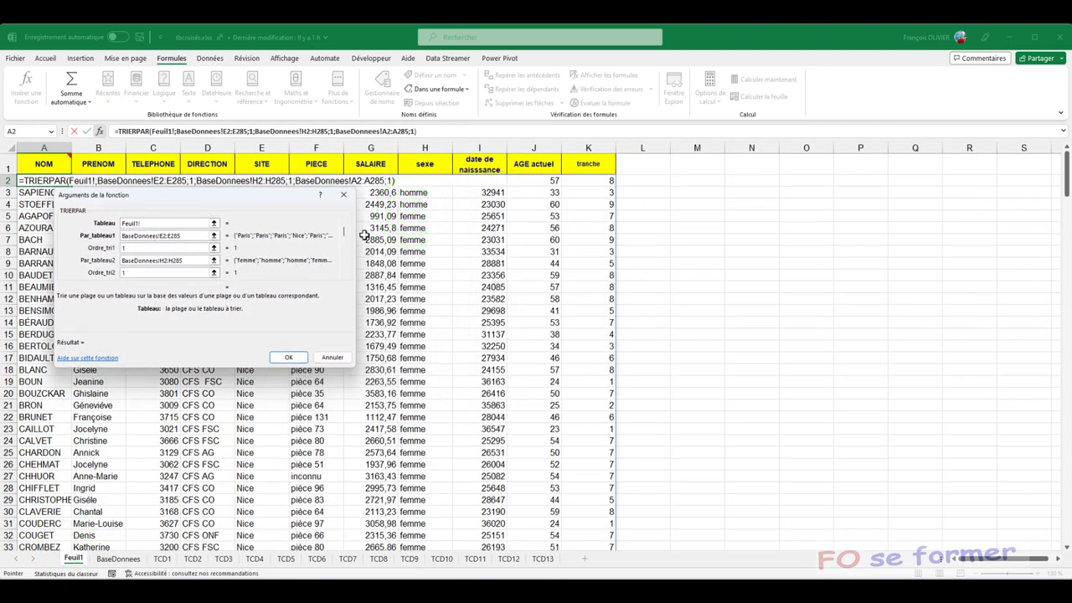